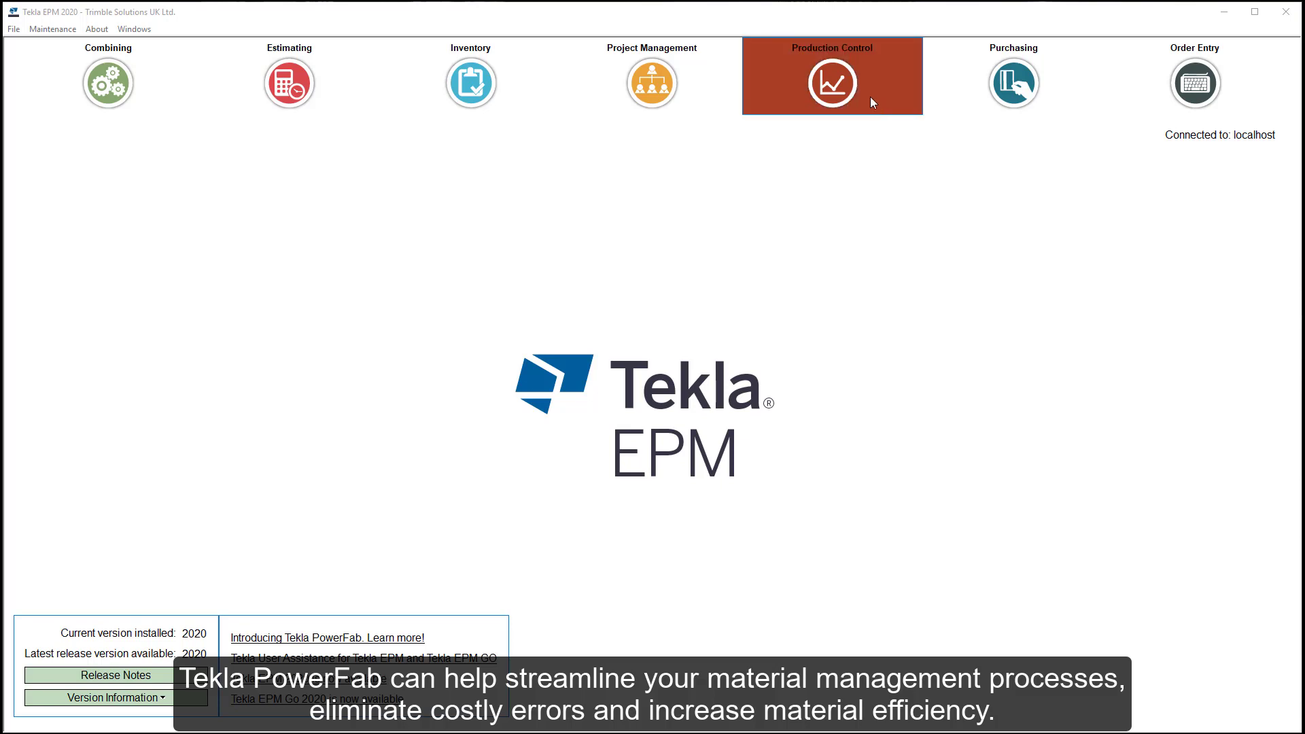
- Open Production Control to list the jobs 1901–1905
left_click(843, 82)
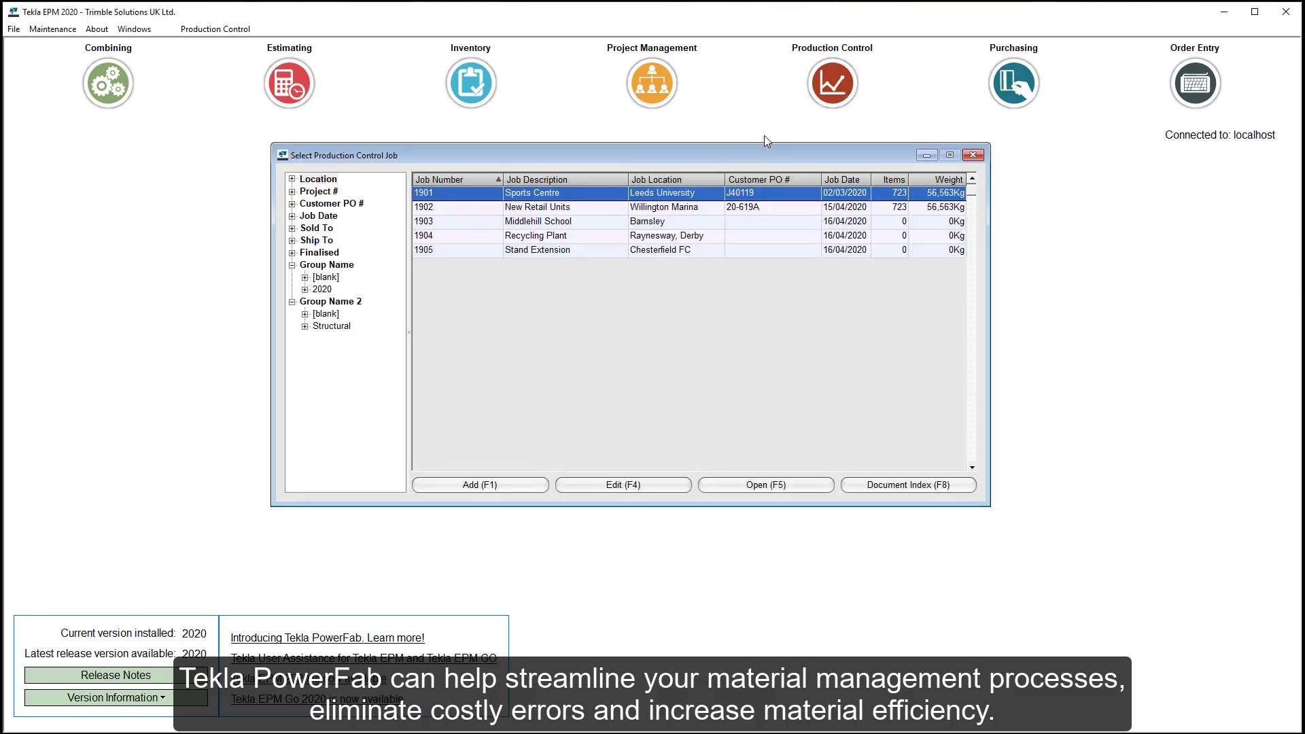
- Open job 1901 Sports Centre and load its material into a new requisition
double_click(716, 195)
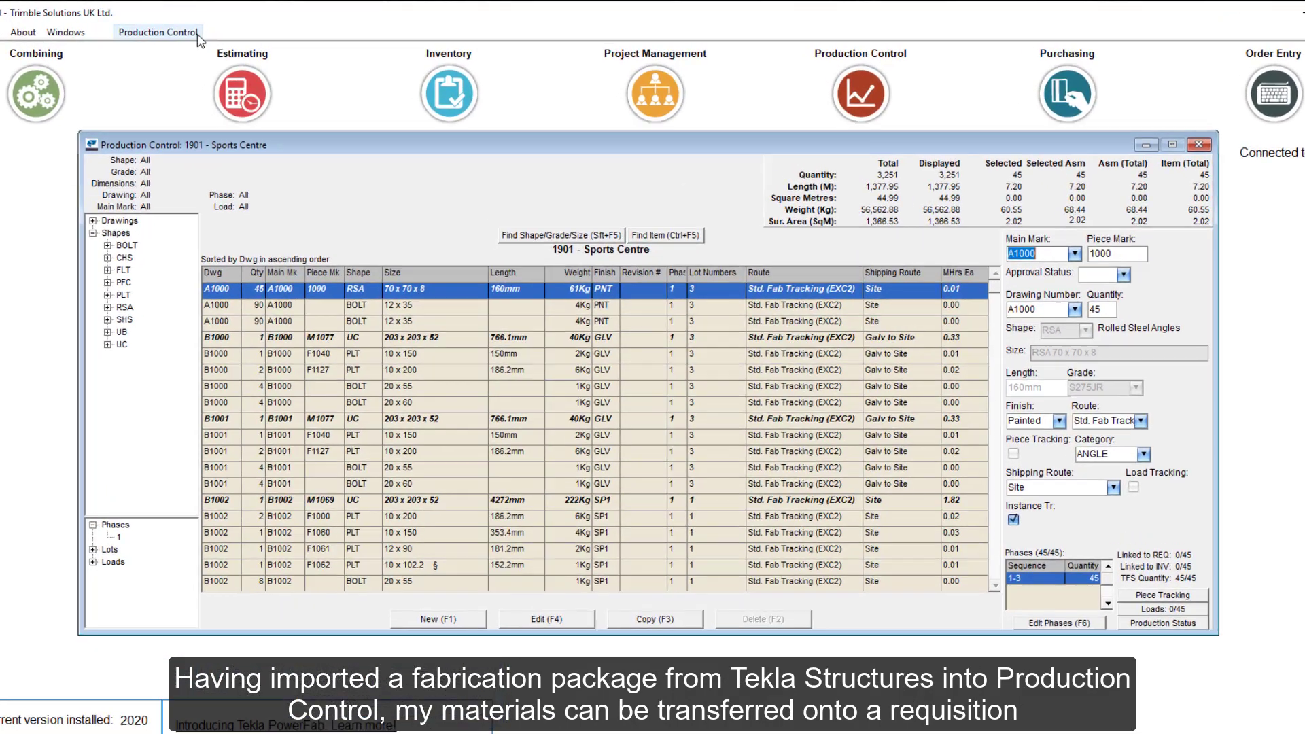
left_click(243, 29)
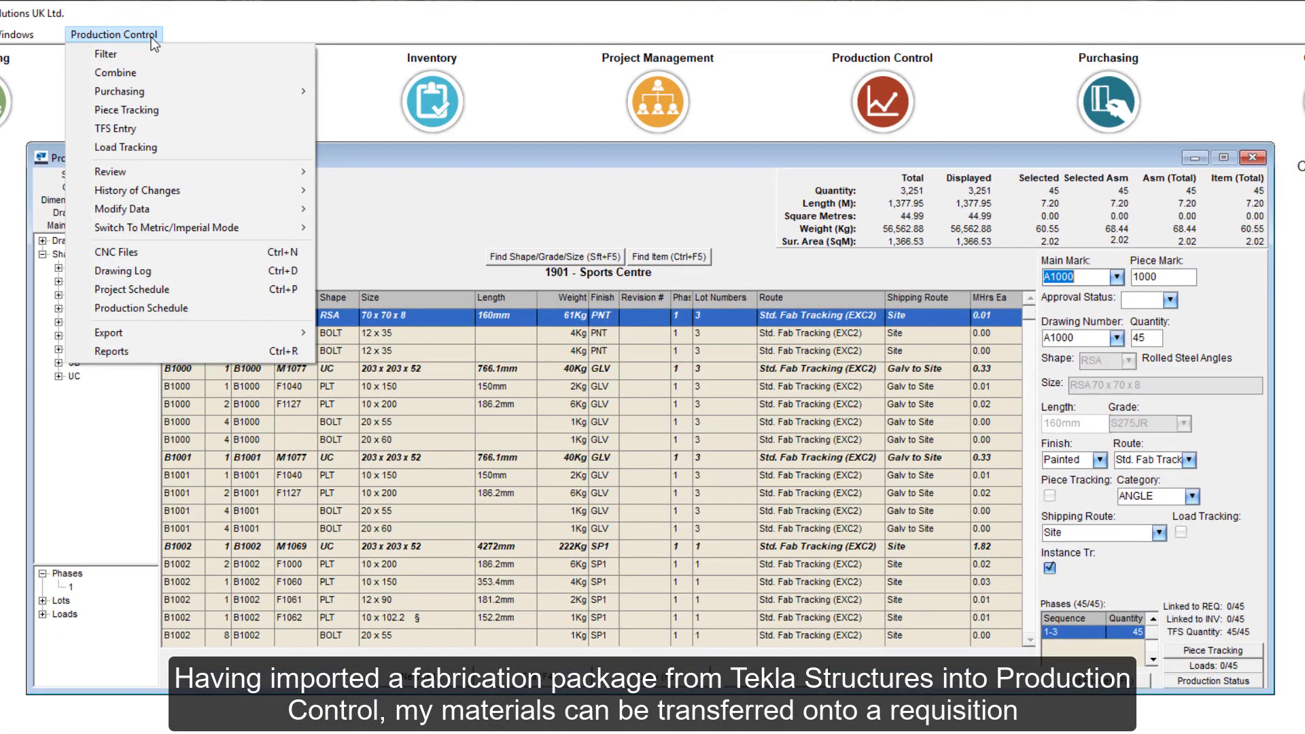
mouse_move(166, 96)
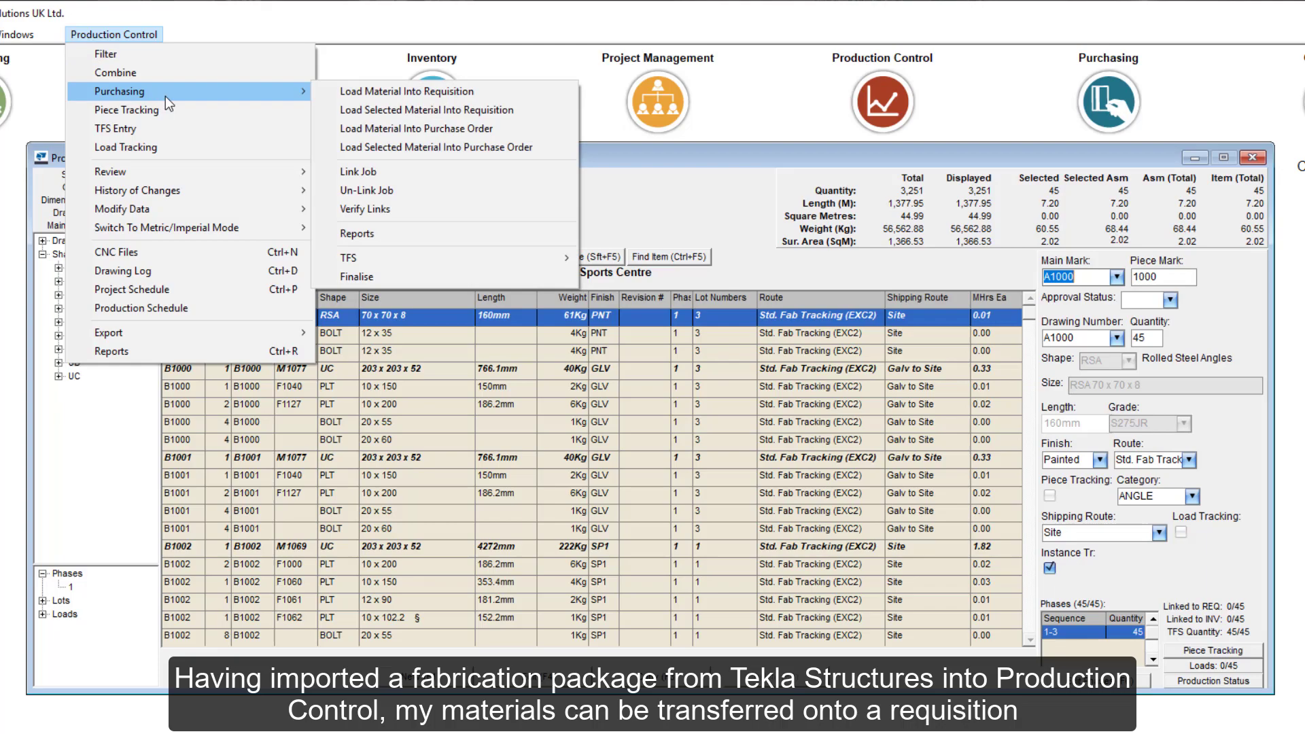
left_click(363, 95)
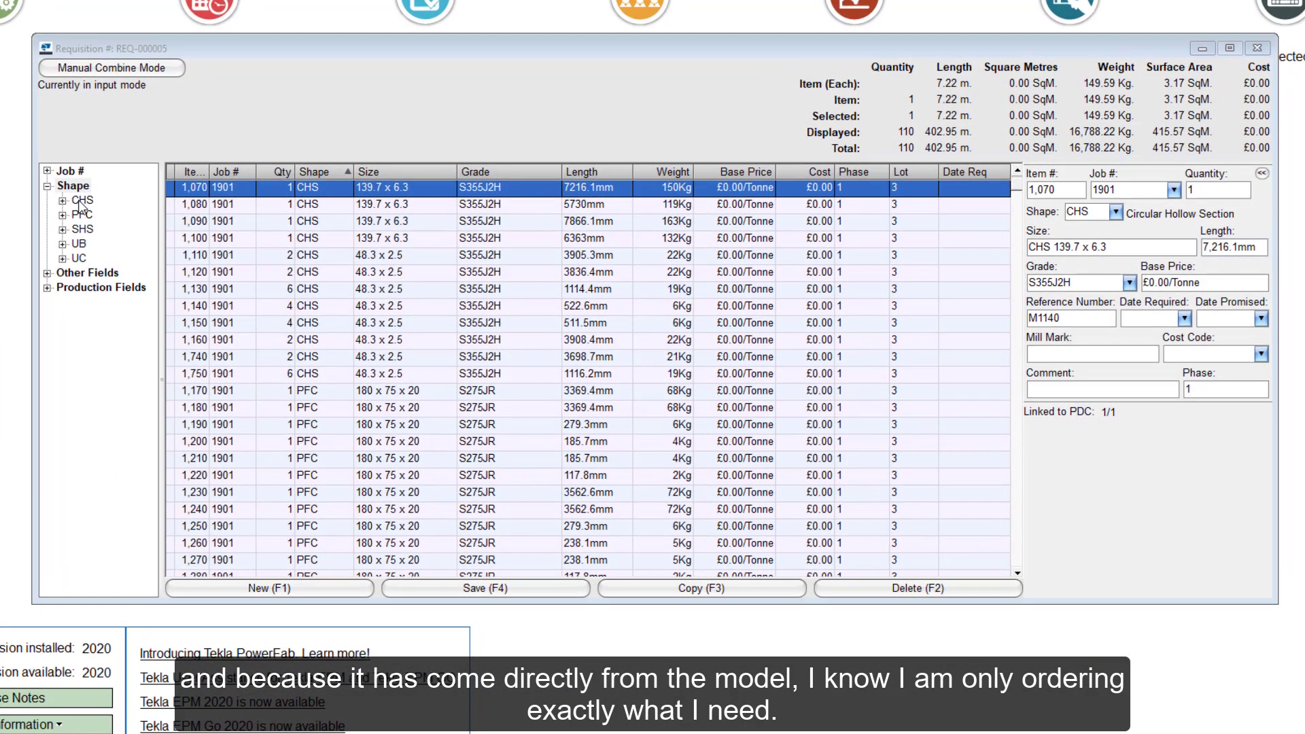
- Filter the requisition items by shape: CHS, then PFC, then UB
left_click(81, 200)
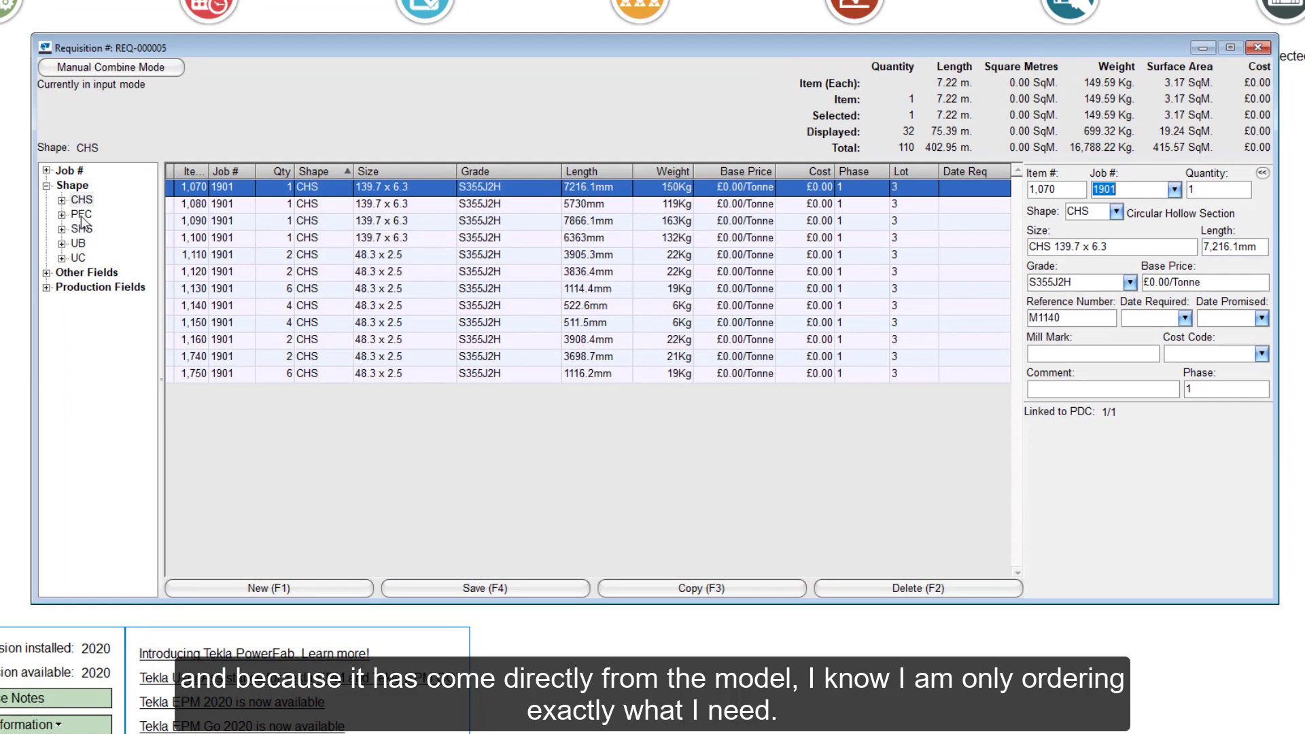
left_click(82, 215)
left_click(78, 245)
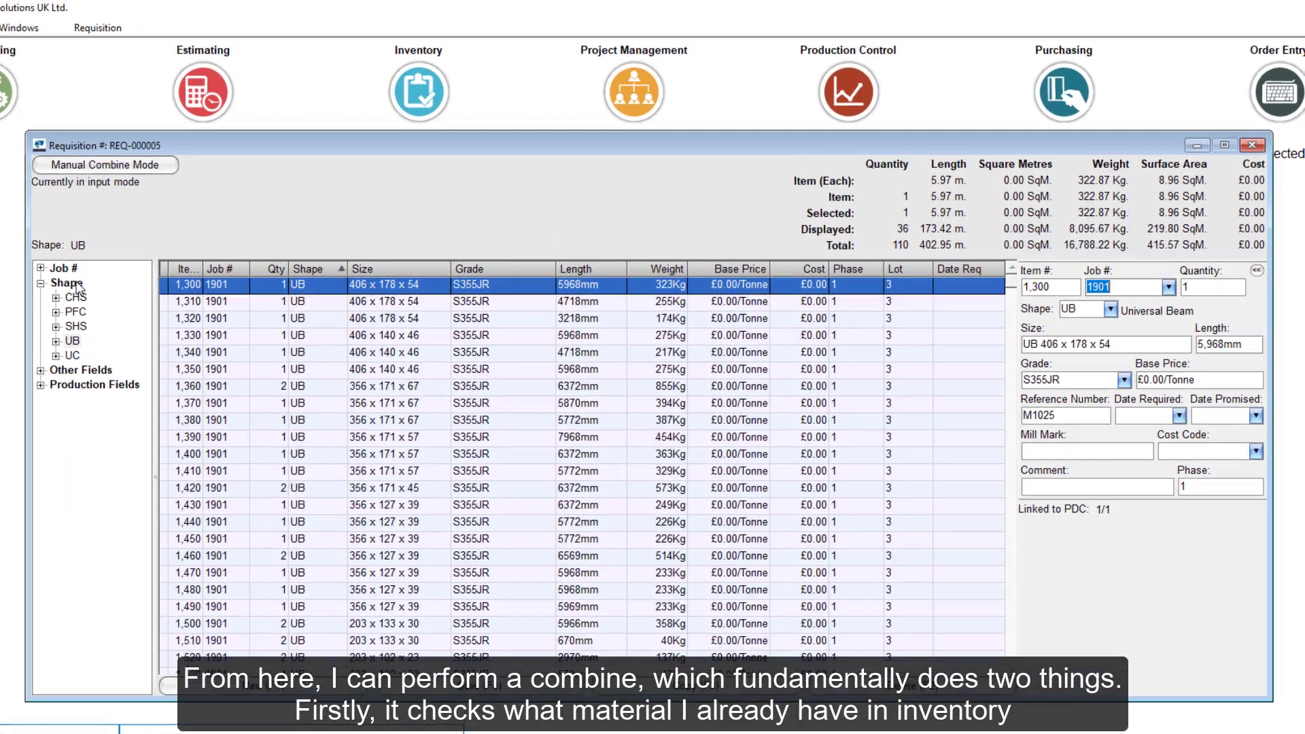
- Clear the shape filter, run Combine with MULT & NEST, and save the 31 combined lines
left_click(76, 286)
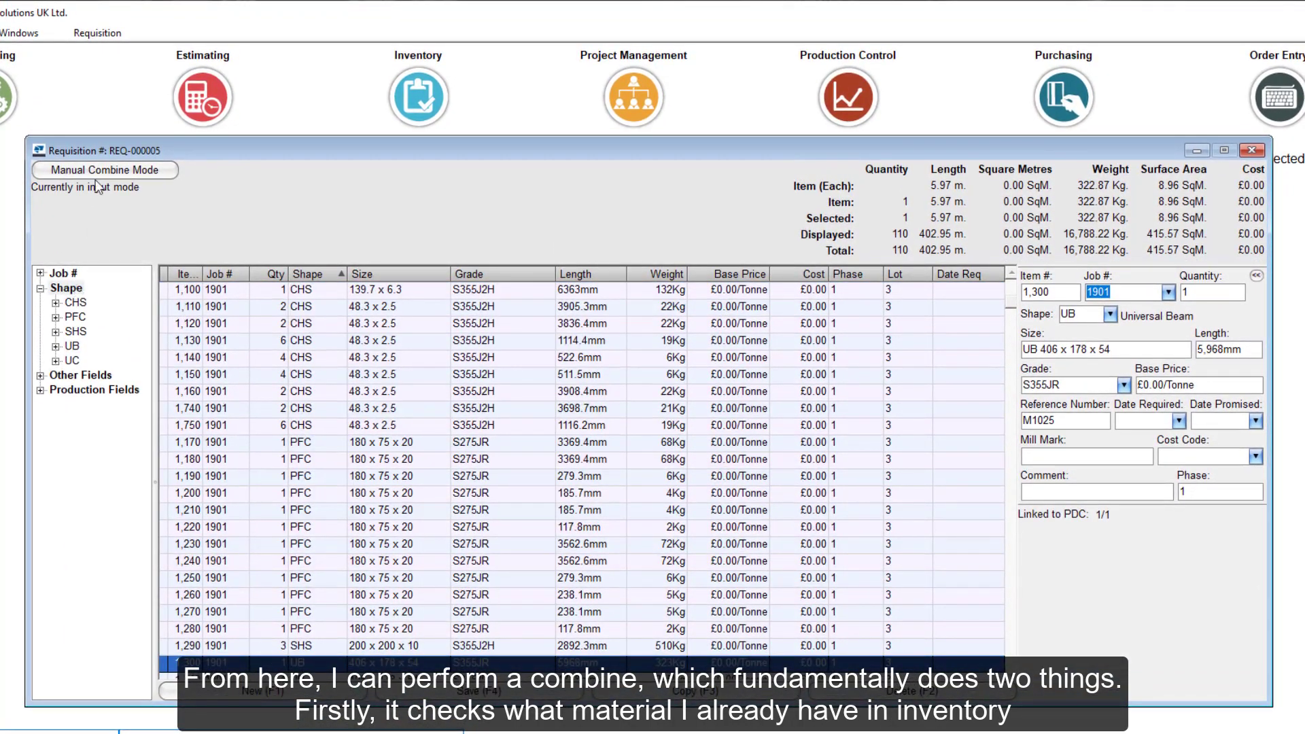
left_click(99, 29)
left_click(116, 51)
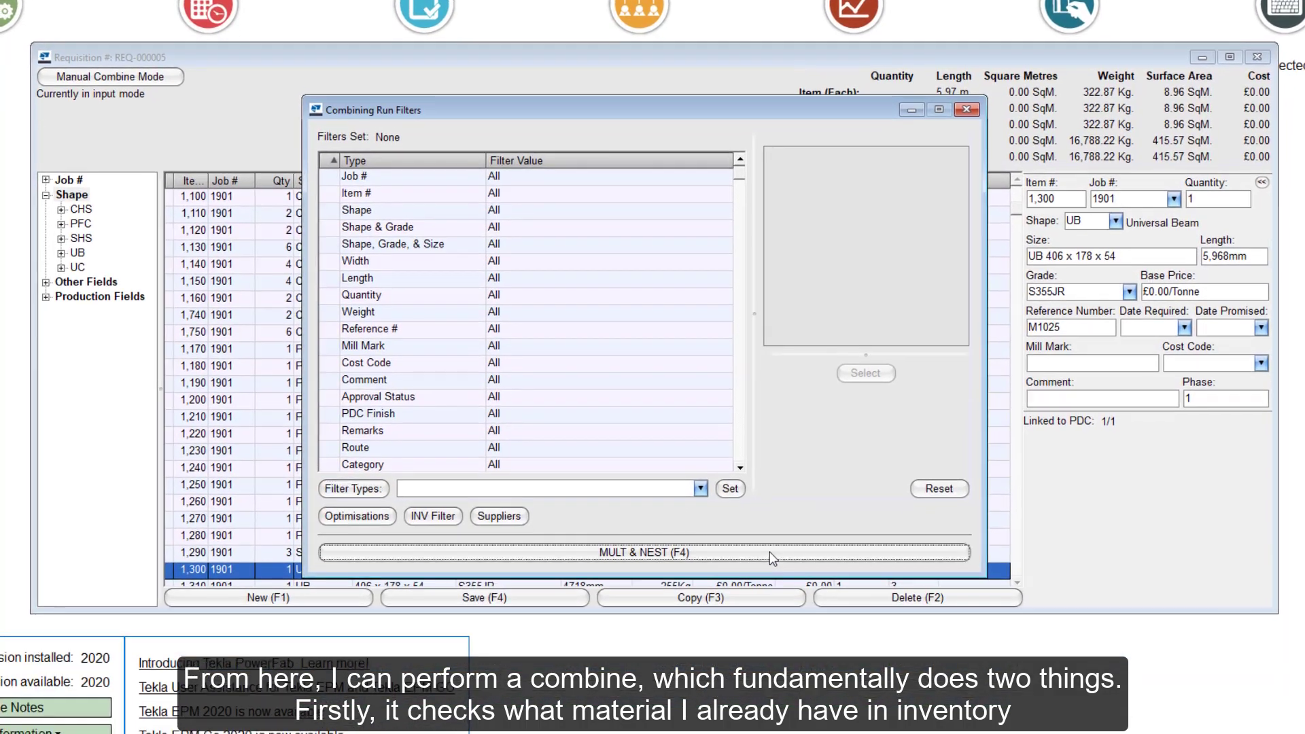
left_click(770, 552)
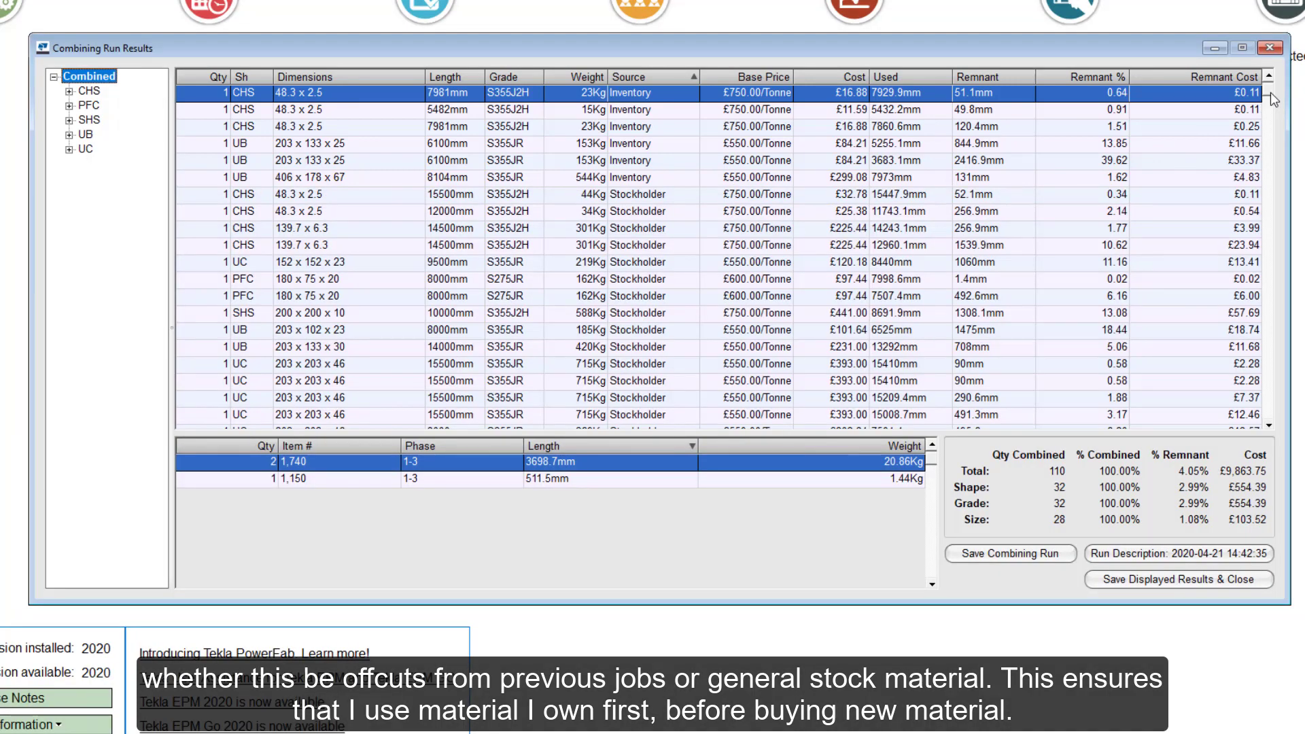
left_click_drag(1273, 100, 1278, 278)
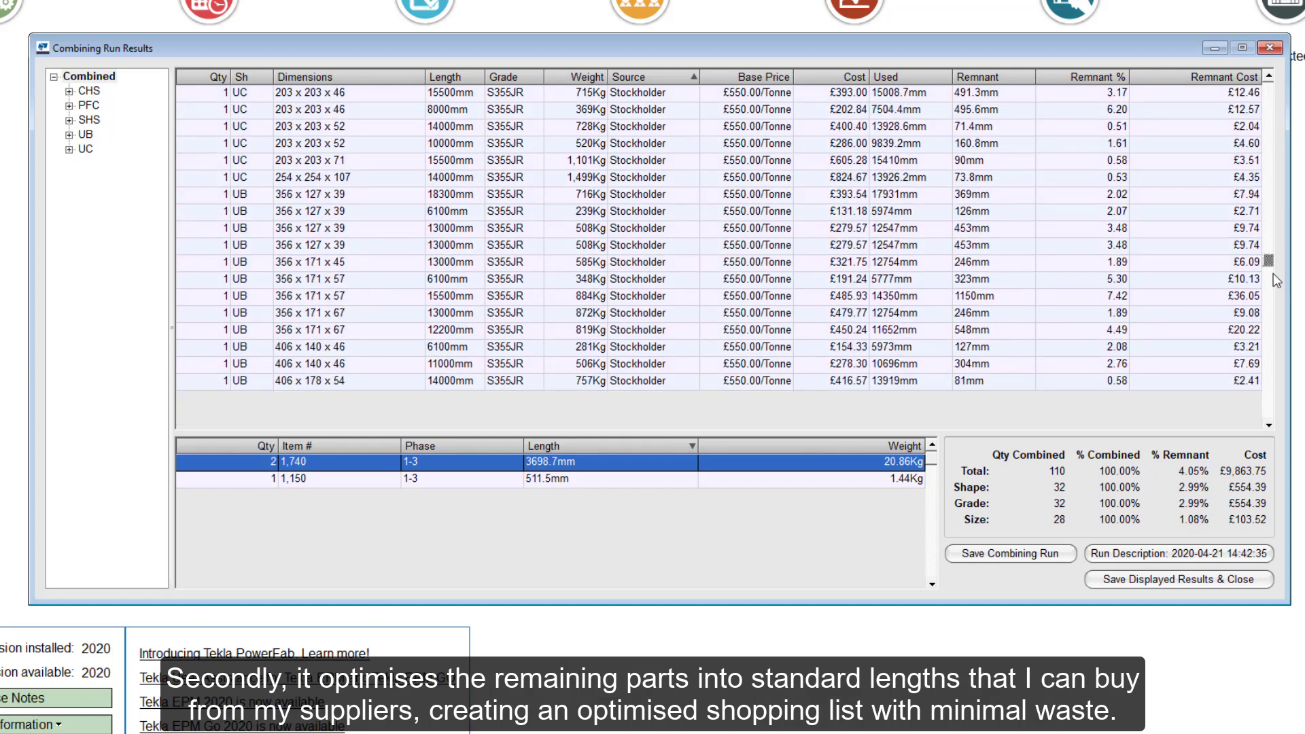
left_click(1074, 384)
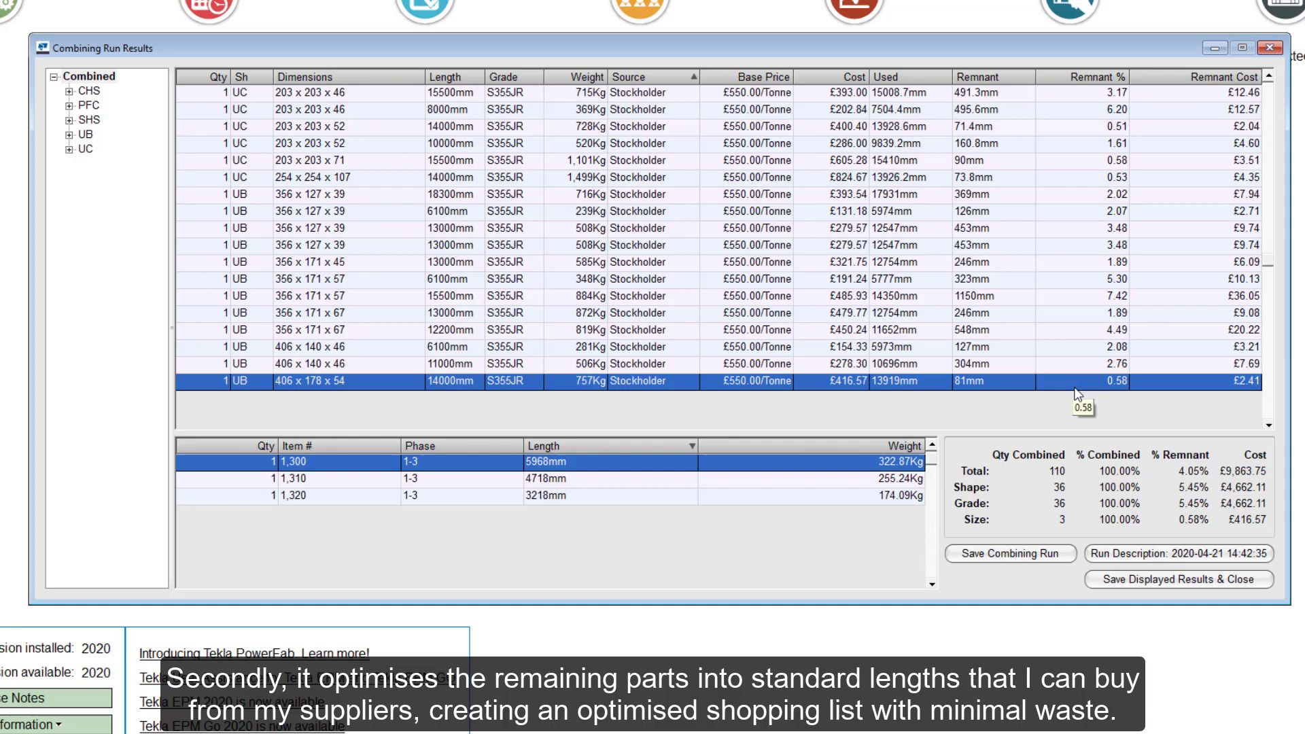
left_click(1132, 577)
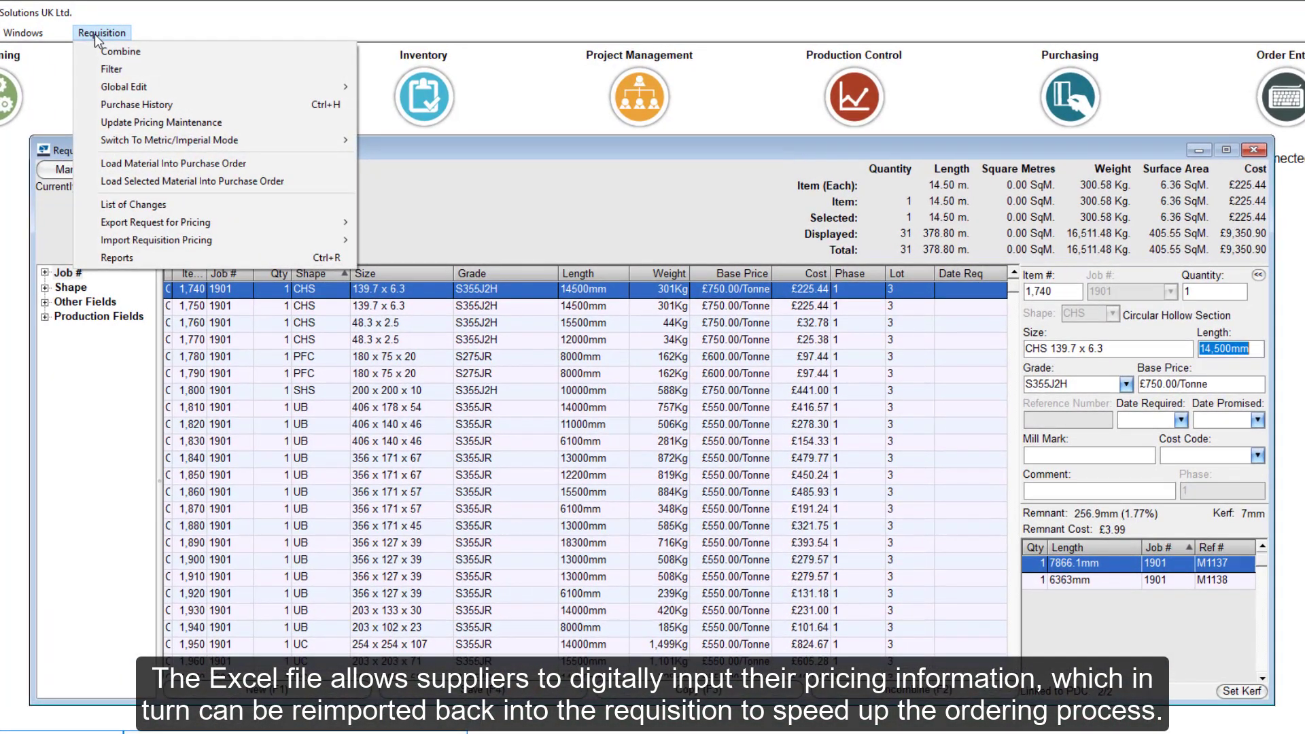
- Import the suppliers' pricing from the Excel file into the requisition
mouse_move(182, 239)
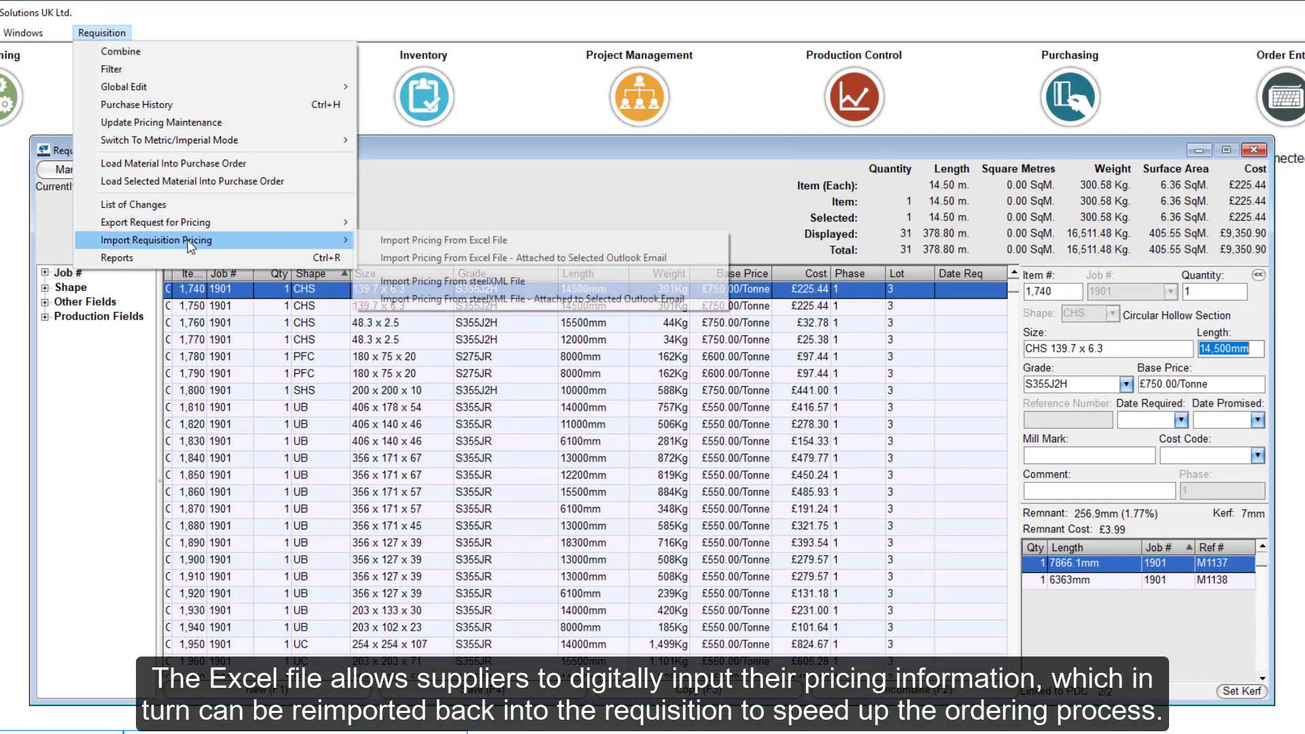
left_click(403, 239)
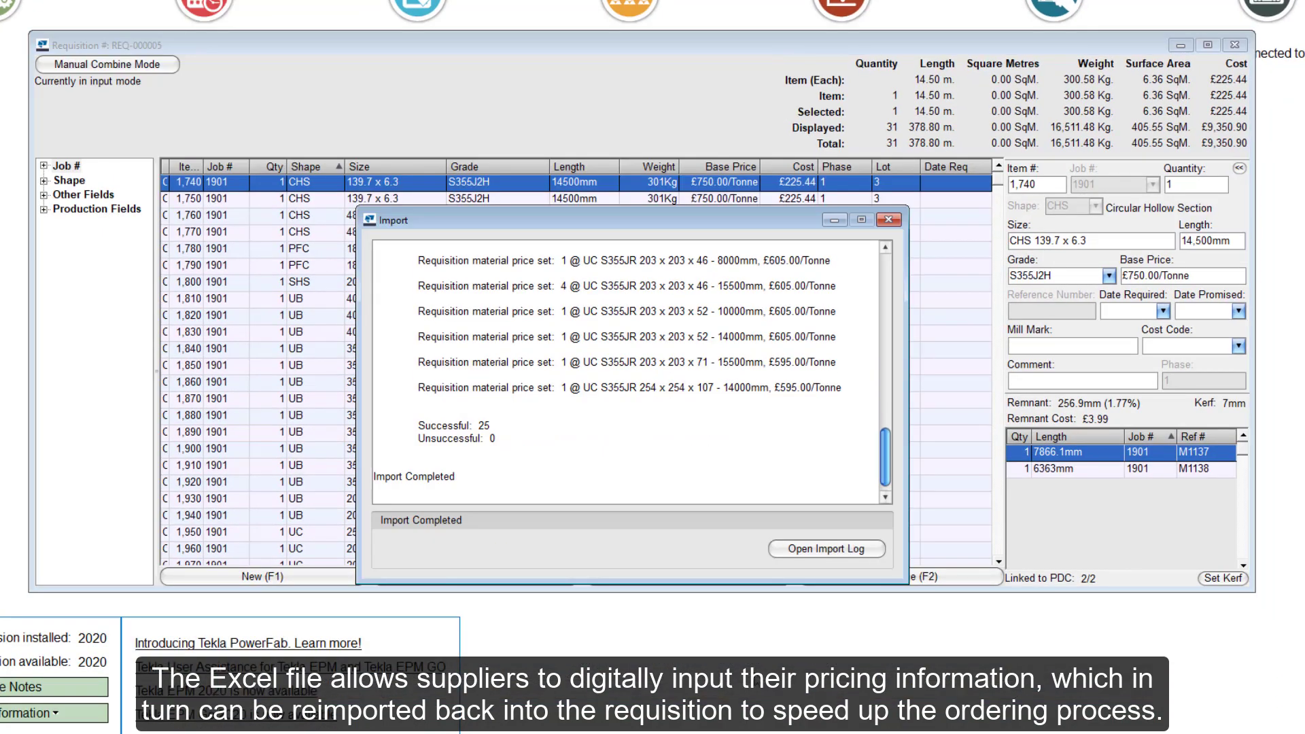
left_click(895, 215)
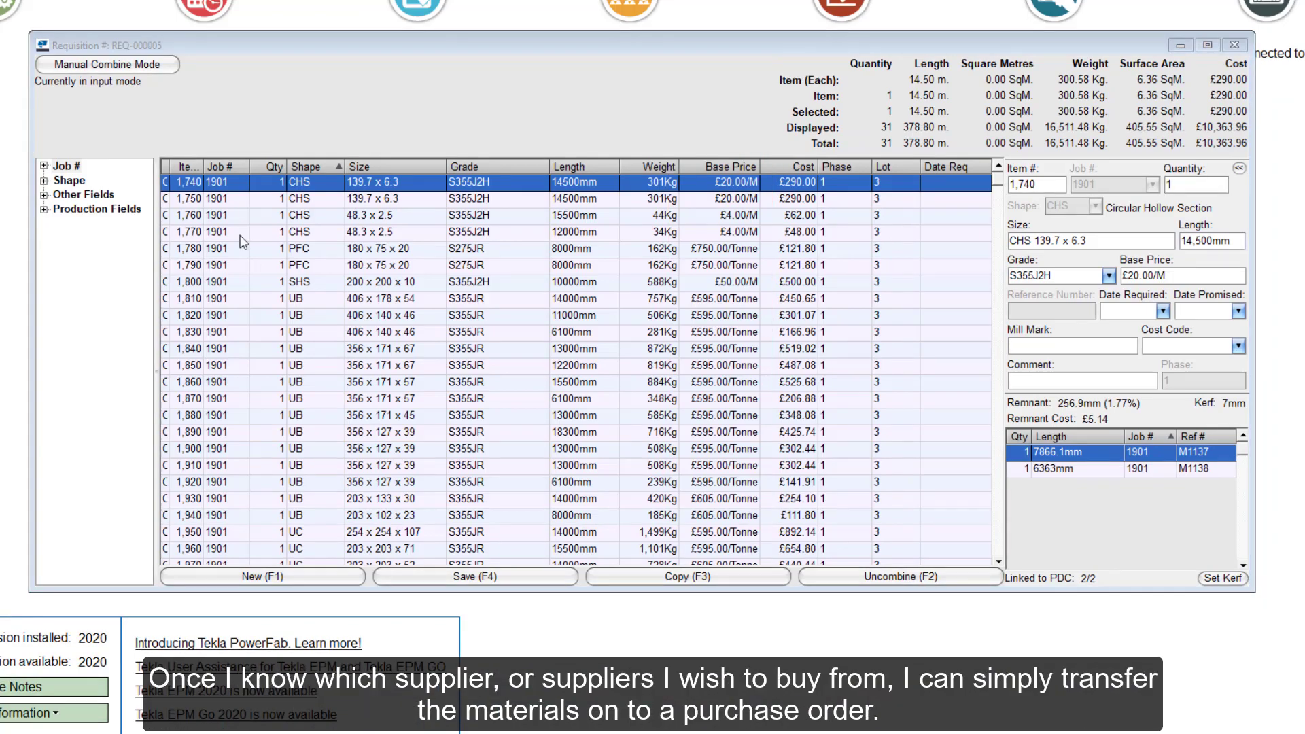
- Load the four CHS items and the SHS item onto Pride Metals order PO-000006
left_click(245, 232, "shift")
left_click(246, 287, "ctrl")
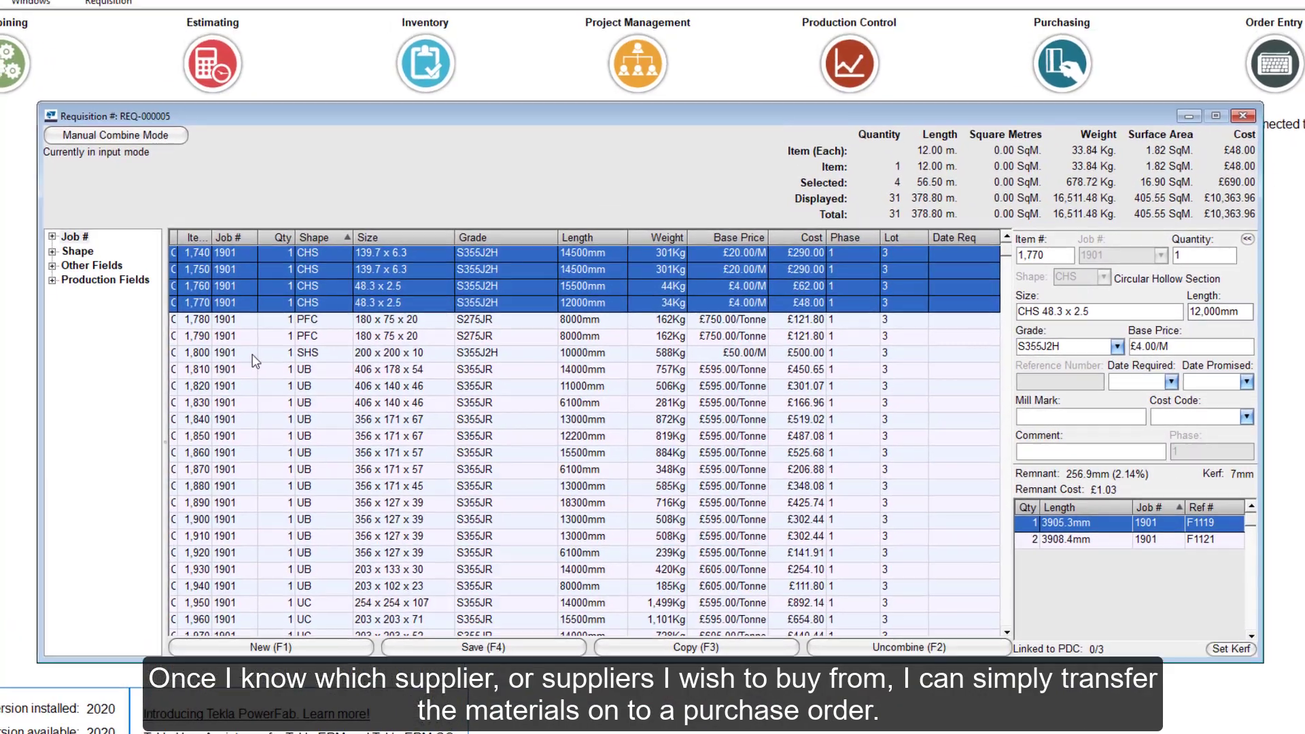
left_click(112, 32)
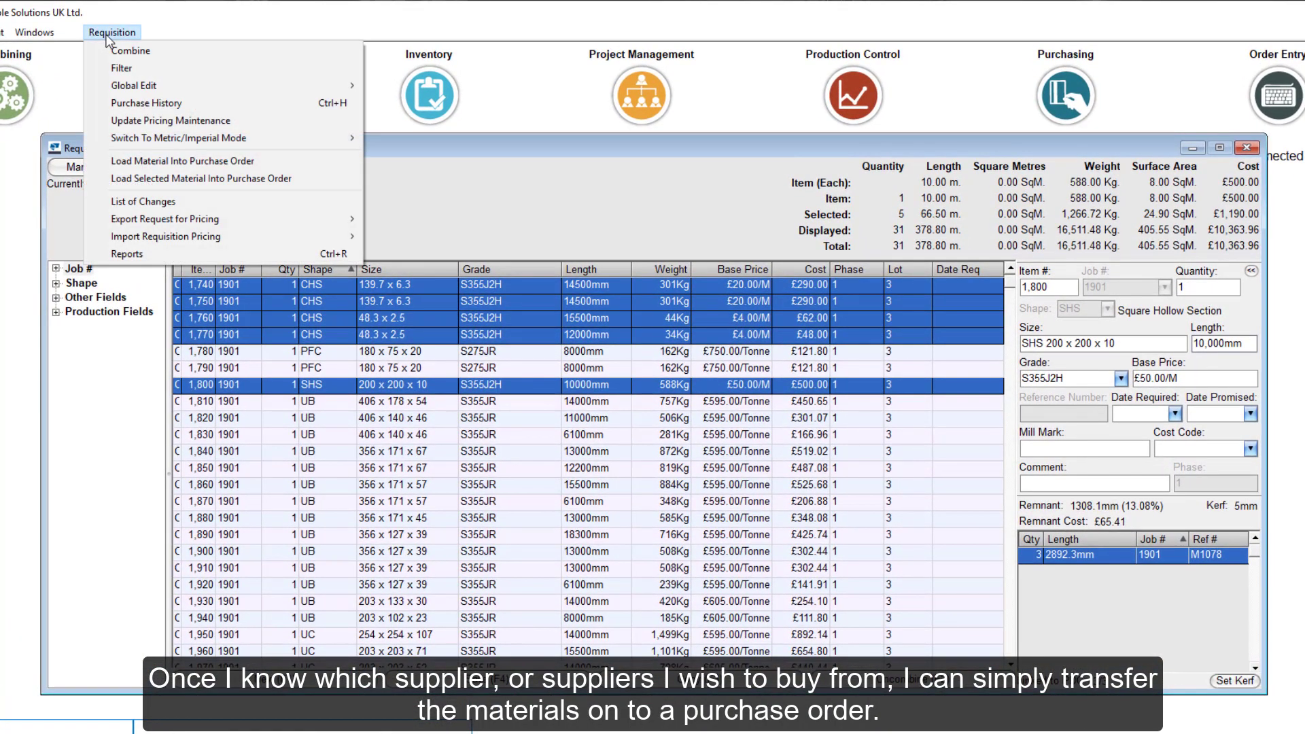
left_click(178, 178)
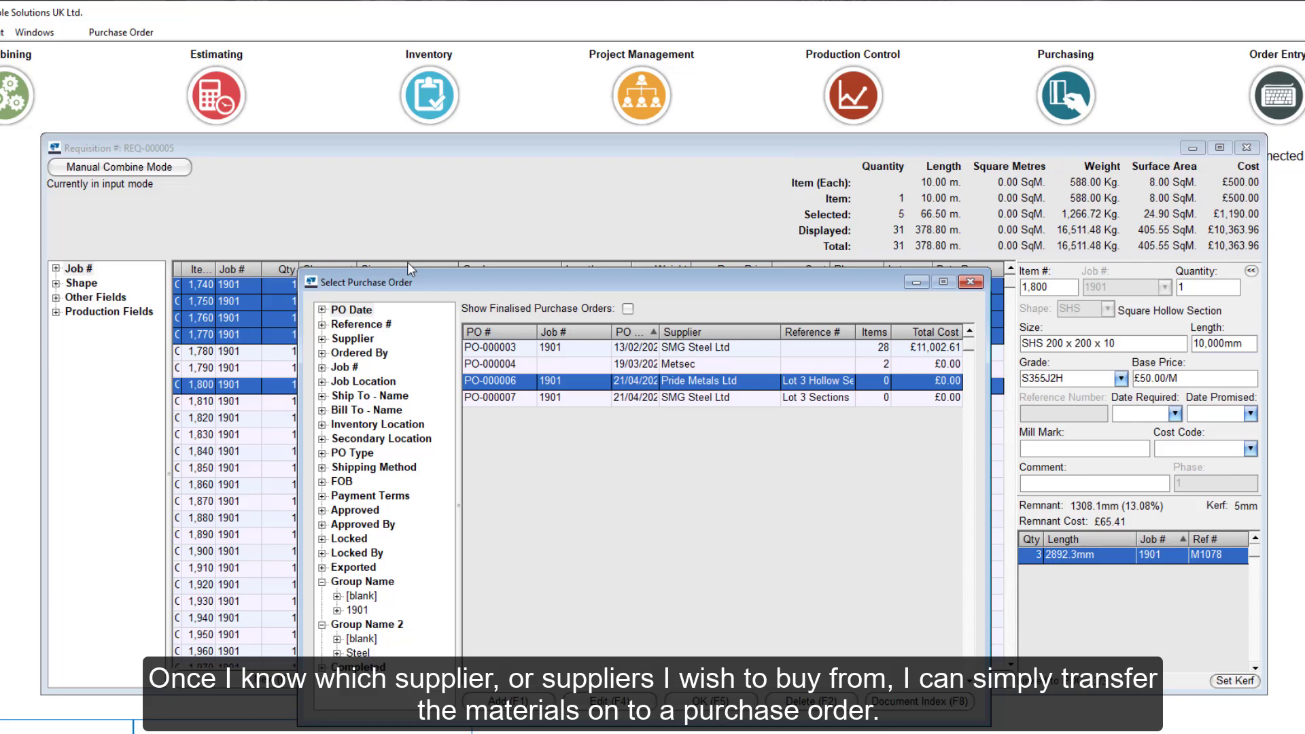
double_click(582, 386)
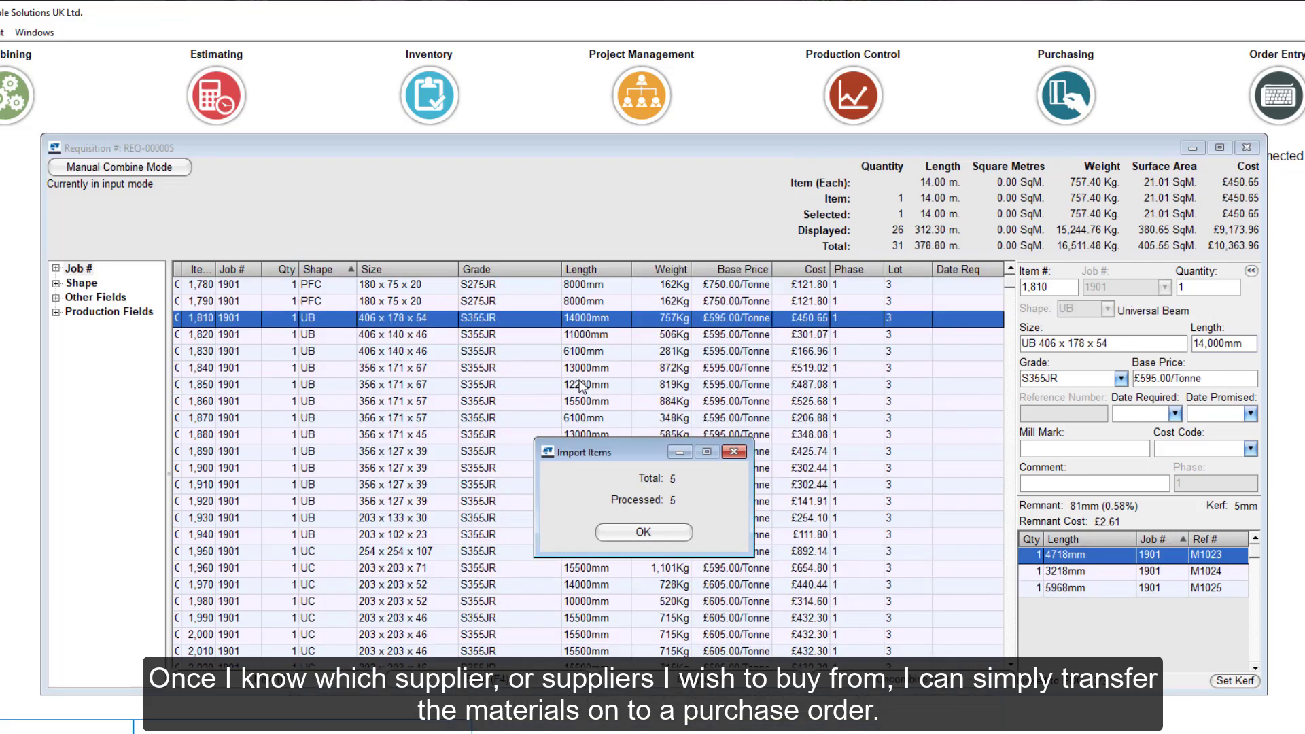
left_click(643, 532)
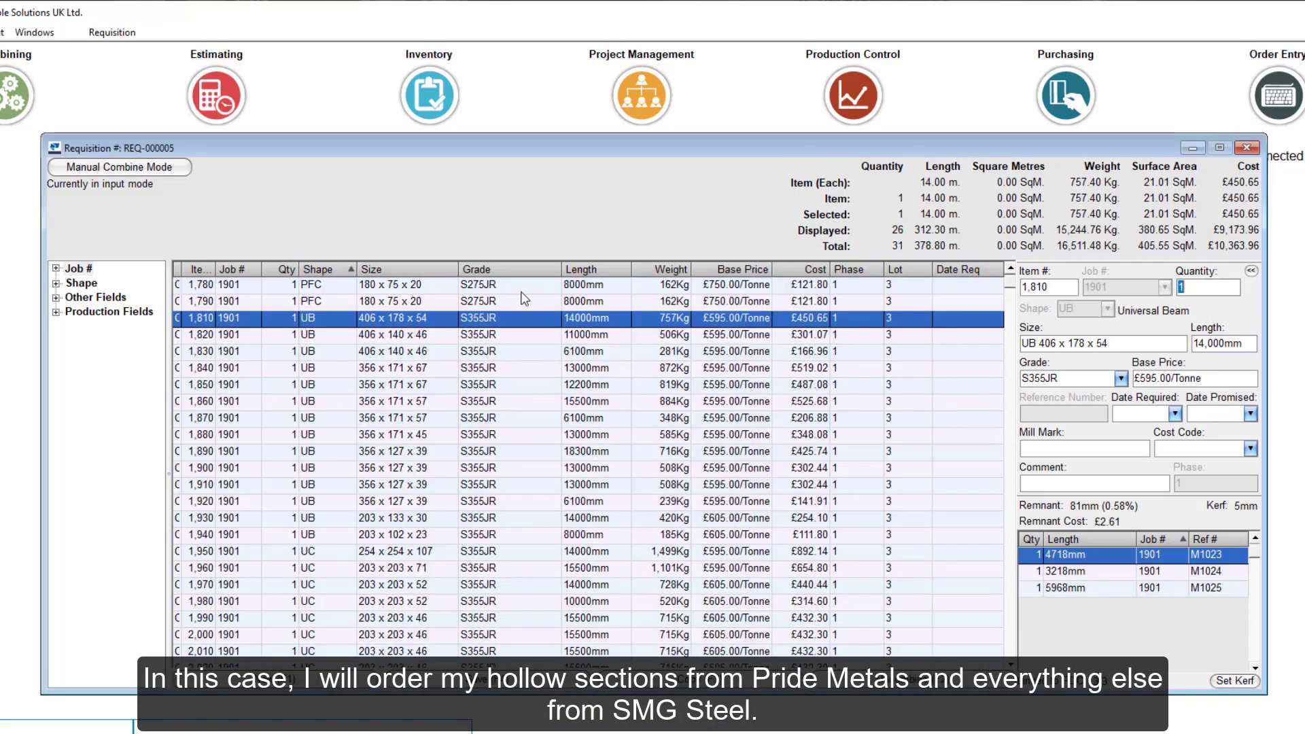
- Load all remaining items onto SMG Steel order PO-000007 and close the empty requisition
right_click(530, 291)
left_click(537, 300)
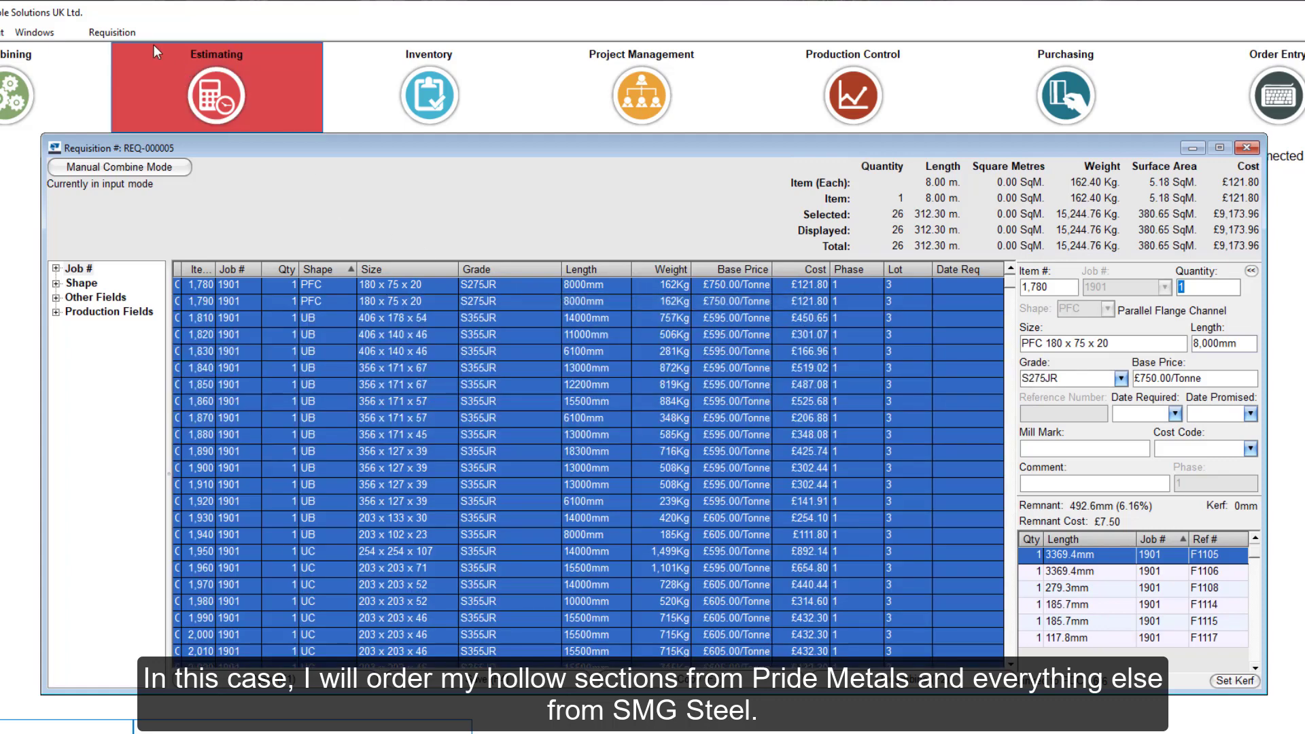
left_click(114, 33)
left_click(182, 162)
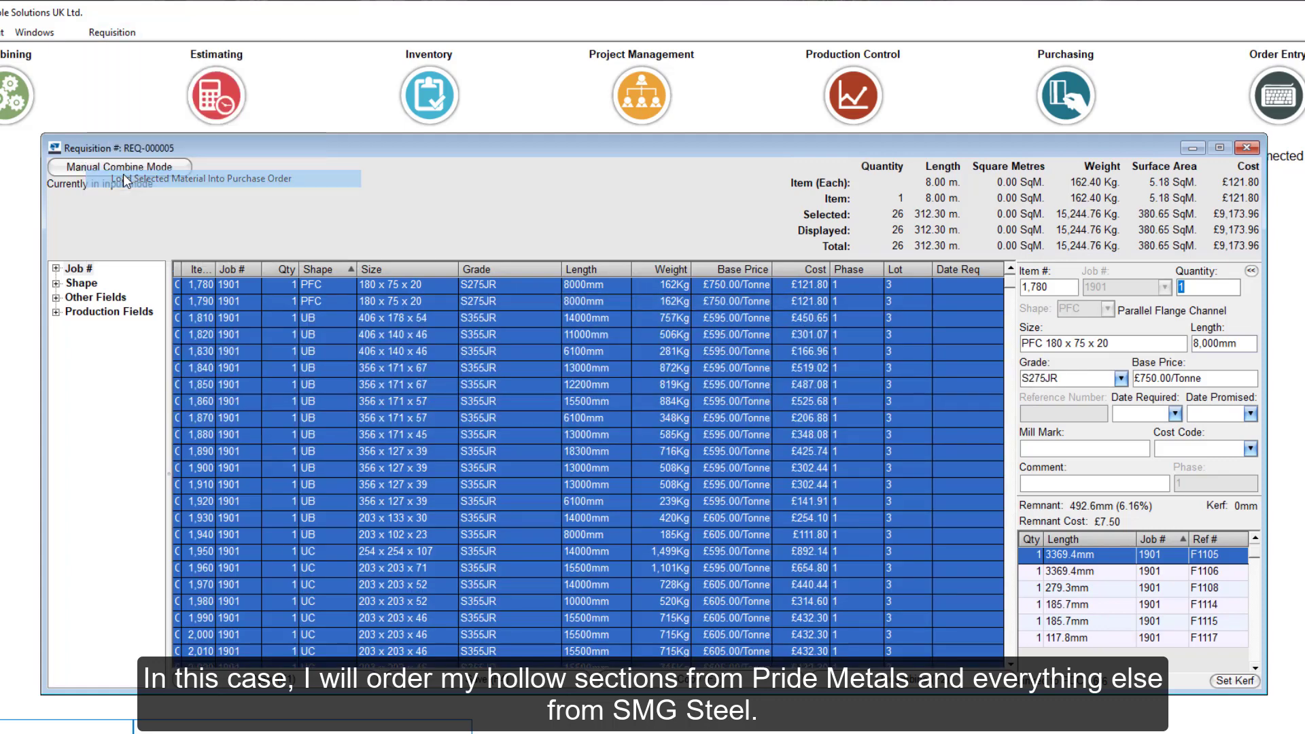
double_click(485, 404)
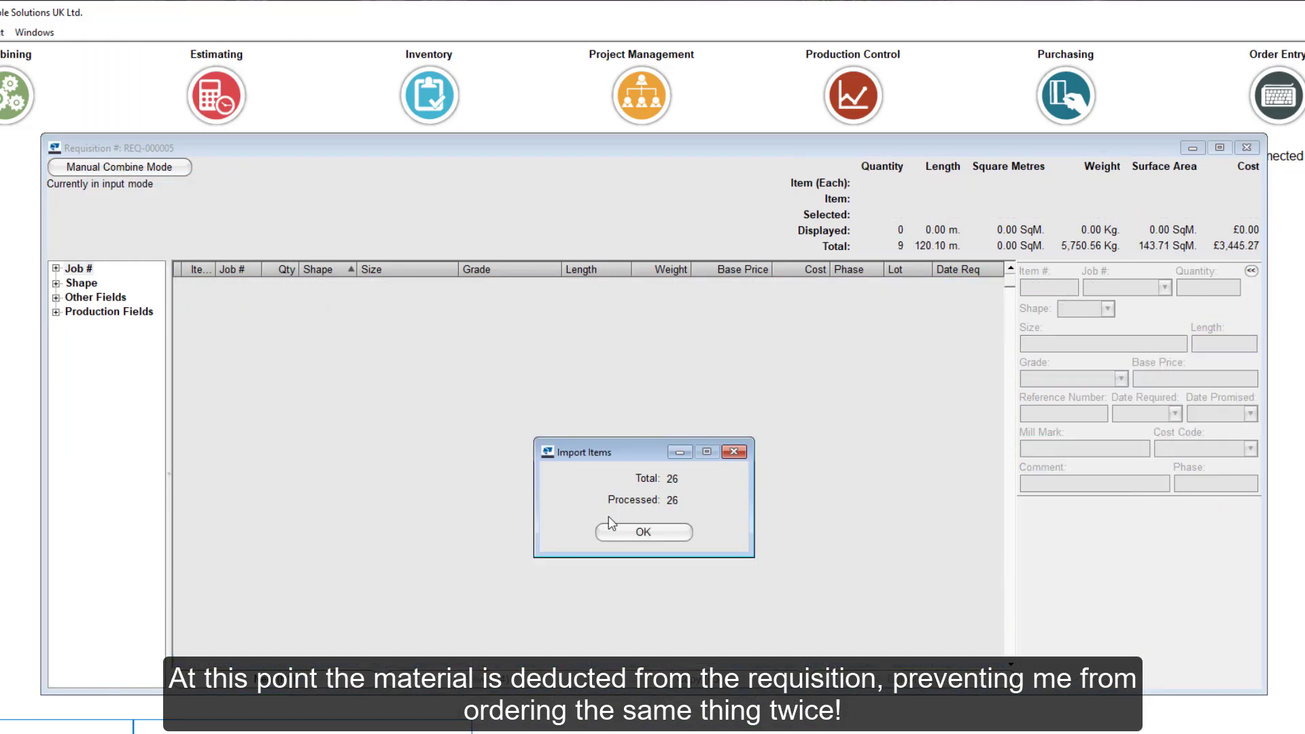
left_click(623, 528)
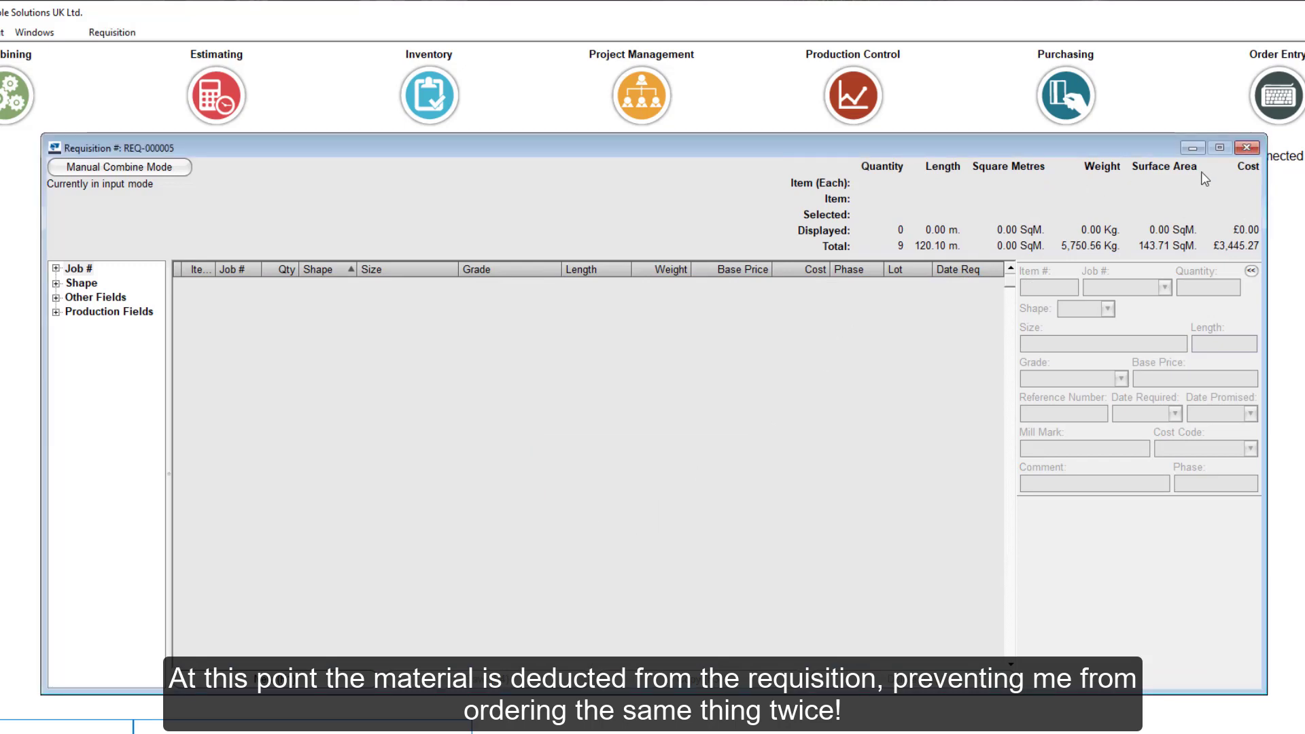
left_click(1250, 150)
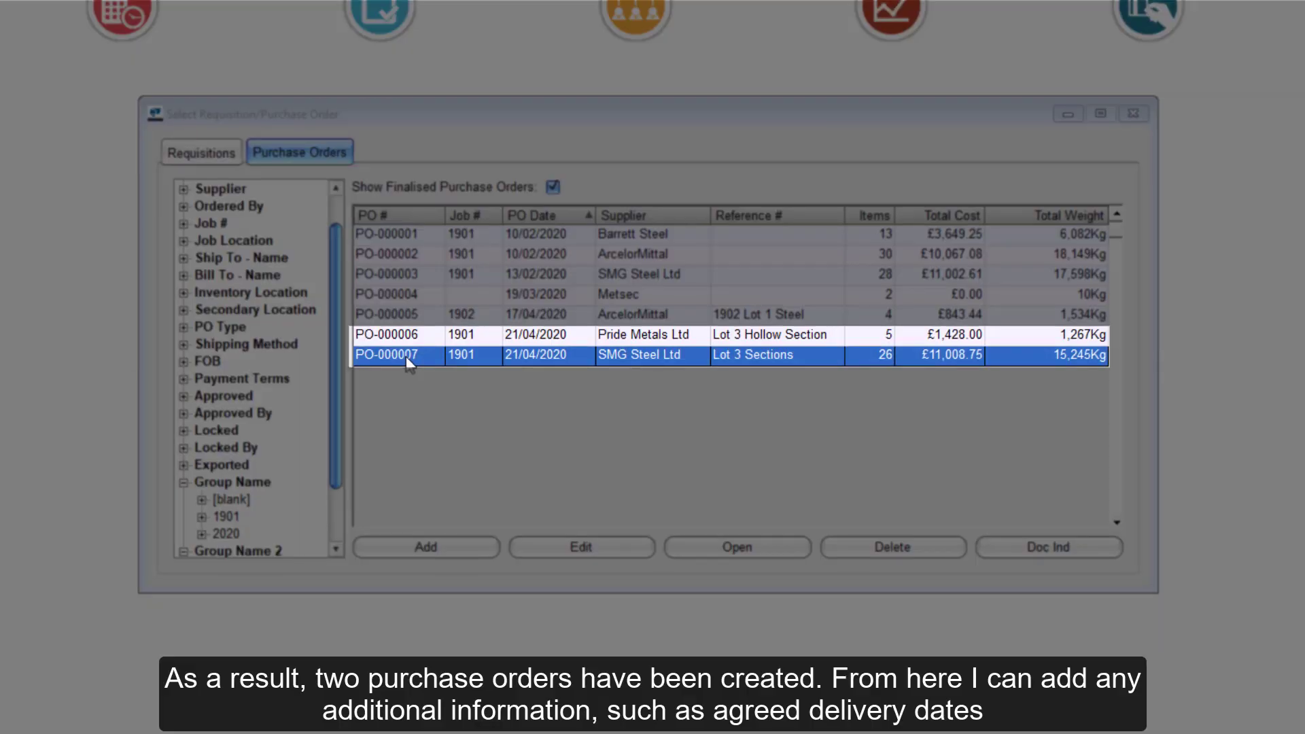
- Open SMG Steel purchase order PO-000007
double_click(410, 364)
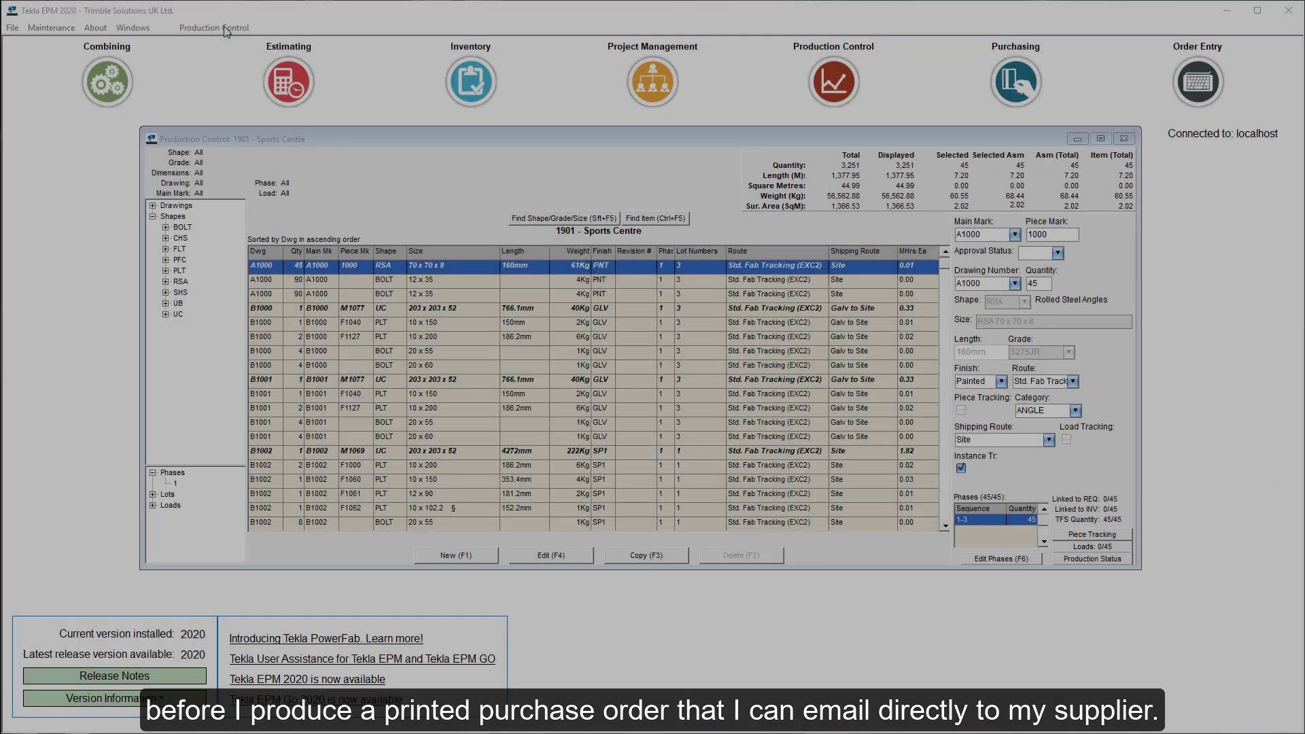
- Preview the Saw Lot 3 cutting list, then list Pride Metals' PO-000006 items in EPM Go
left_click(224, 29)
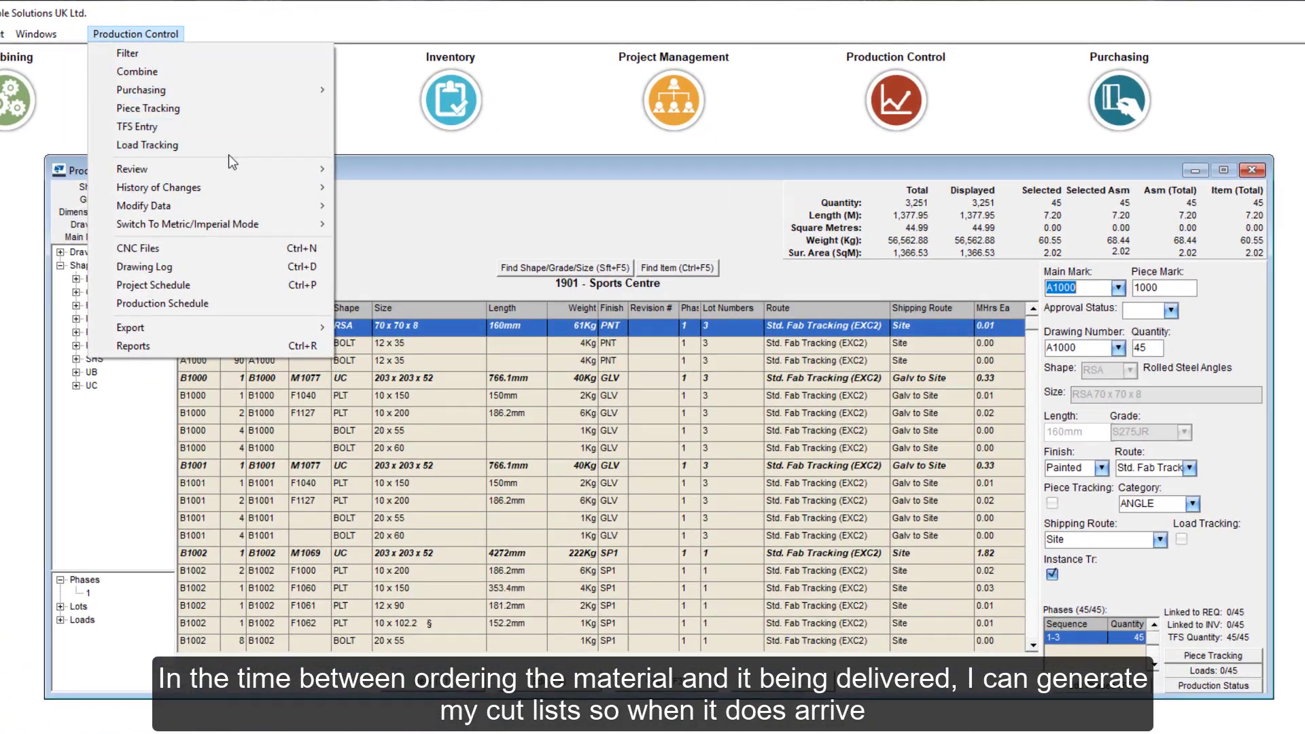
mouse_move(236, 162)
left_click(348, 168)
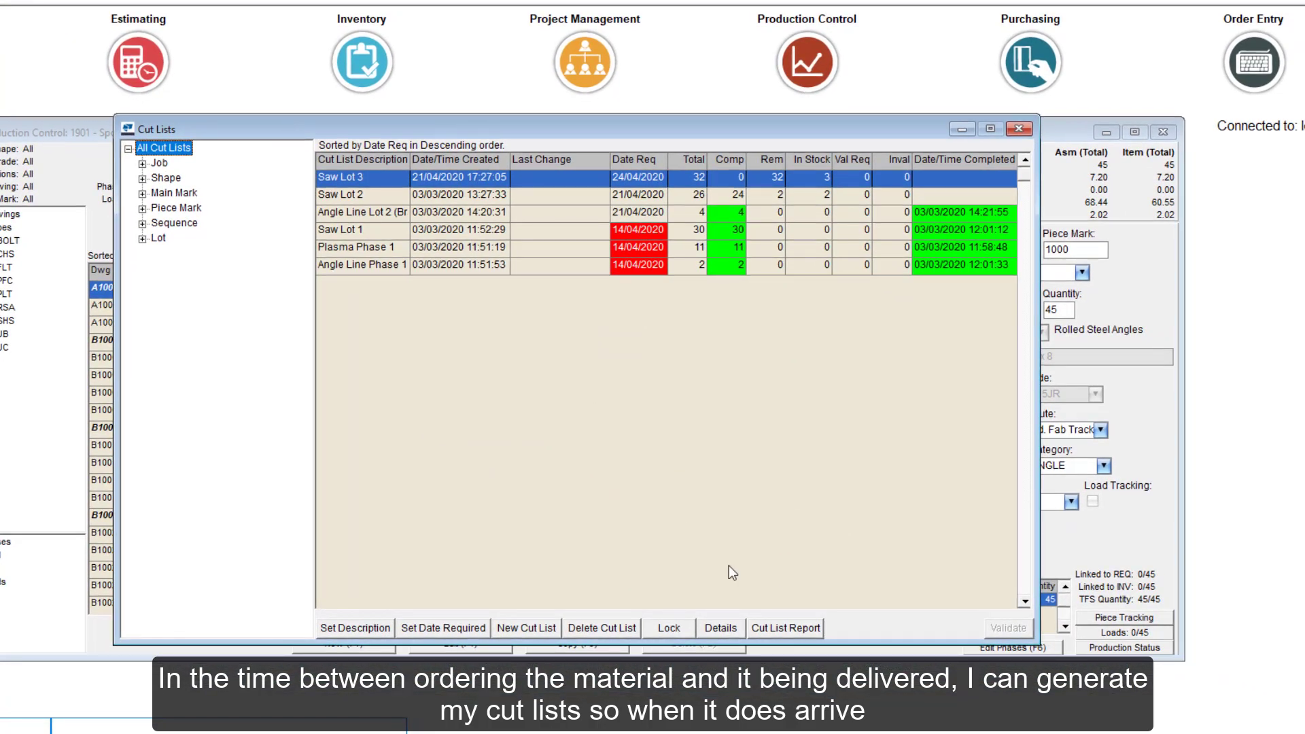
left_click(784, 628)
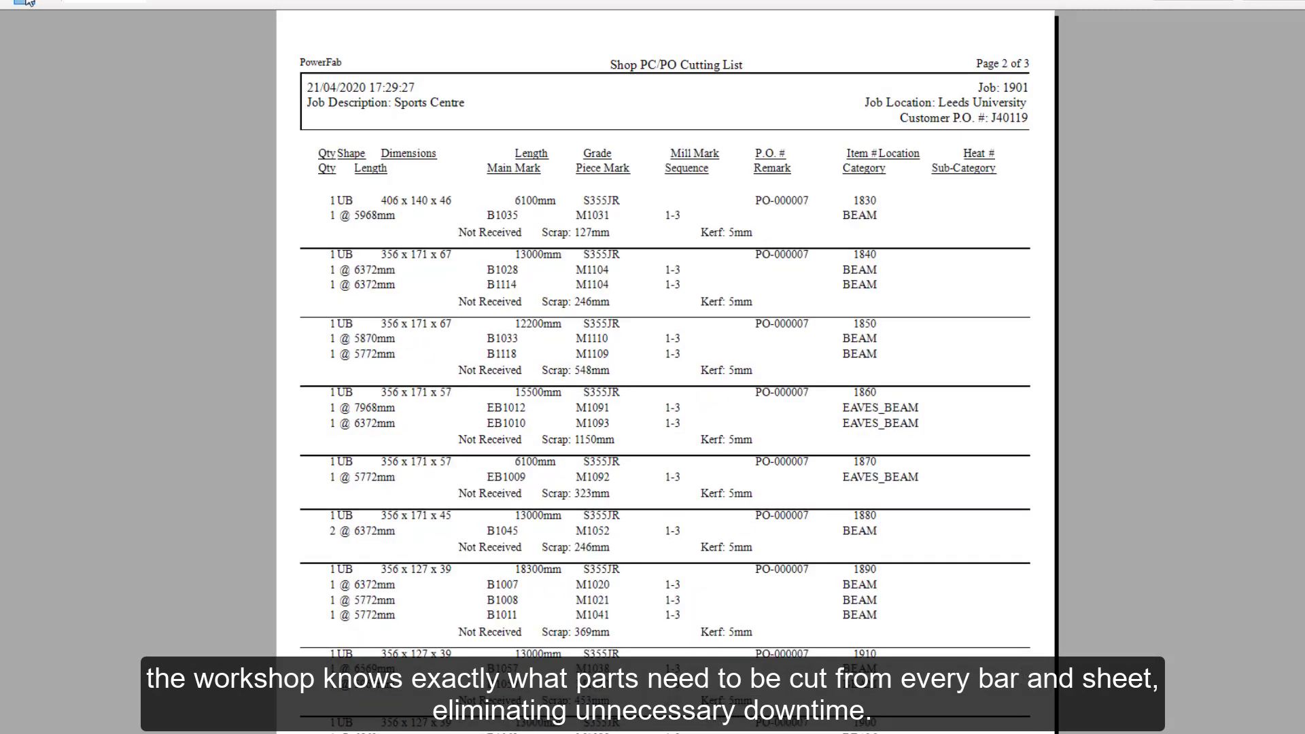
left_click(29, 2)
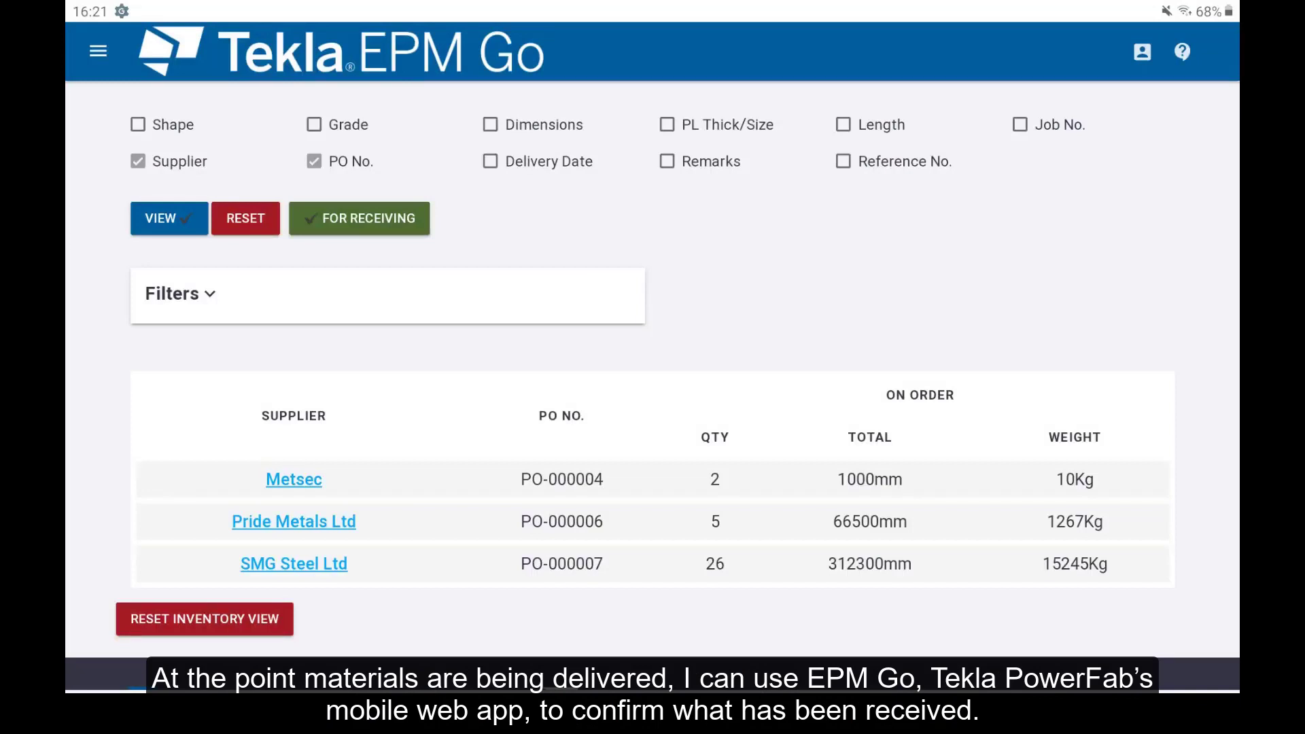
left_click(298, 519)
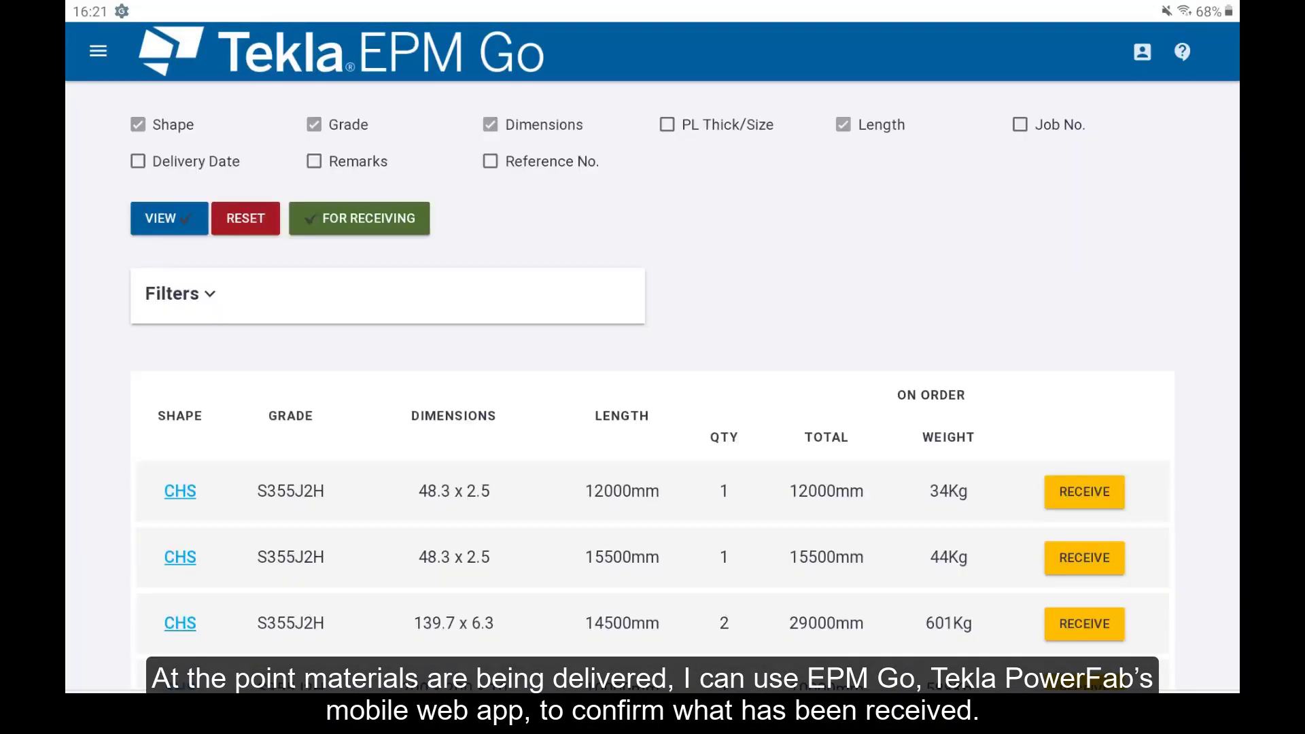
scroll(653, 408, "down", 5)
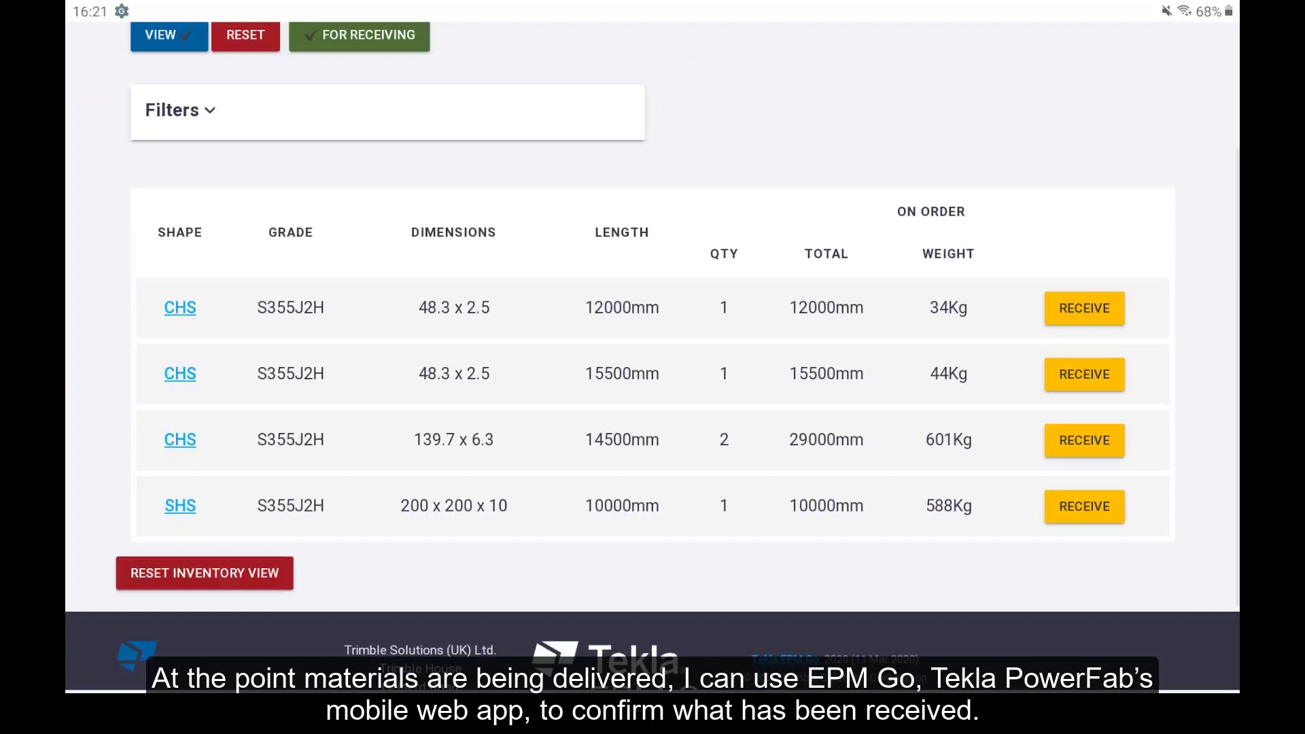
- Receive the first 48.3 x 2.5 CHS with delivery note PS-20200427/TPF and heat 390121
left_click(1085, 309)
left_click(323, 248)
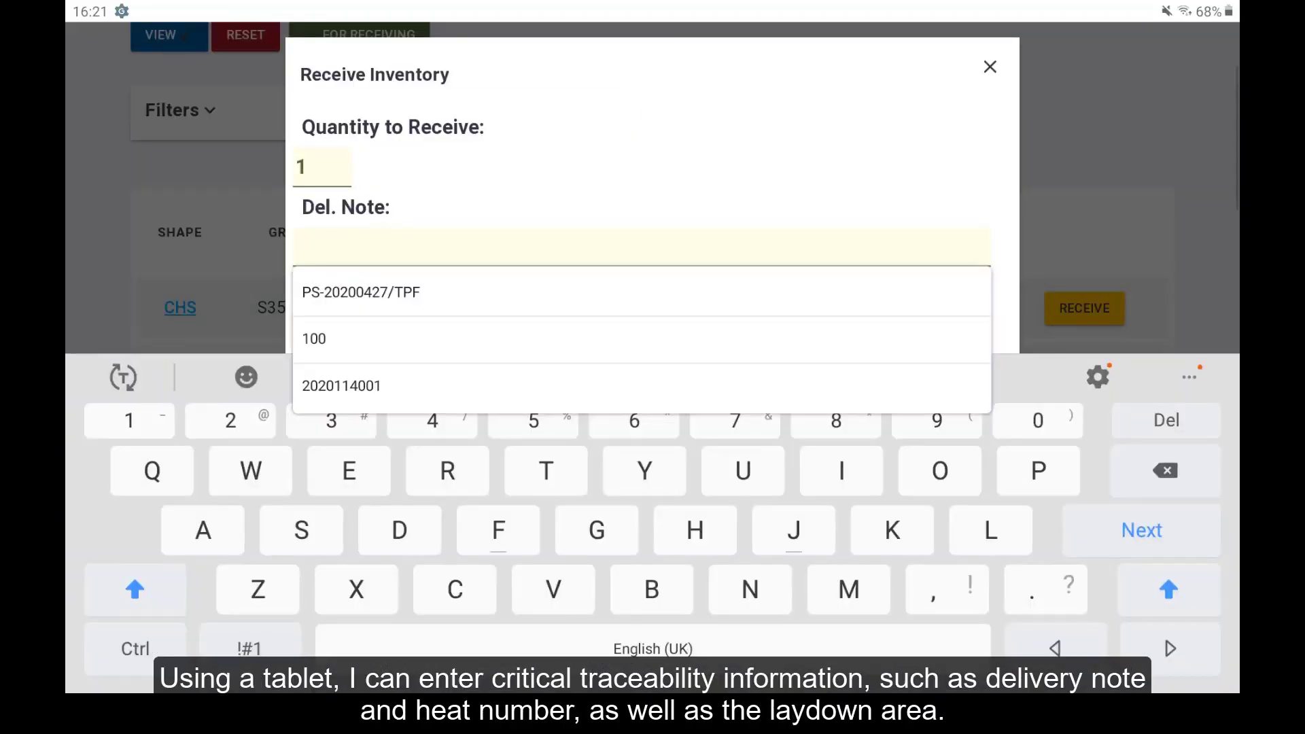
left_click(361, 293)
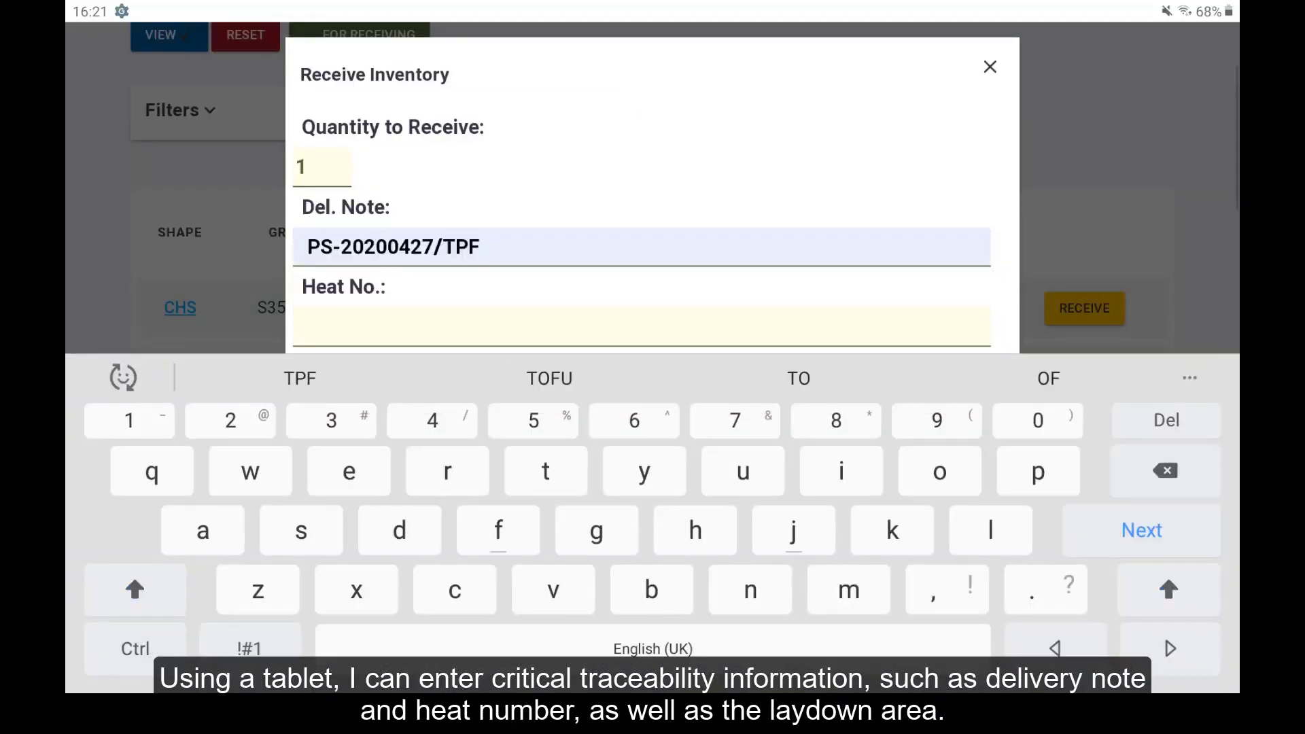
left_click(312, 324)
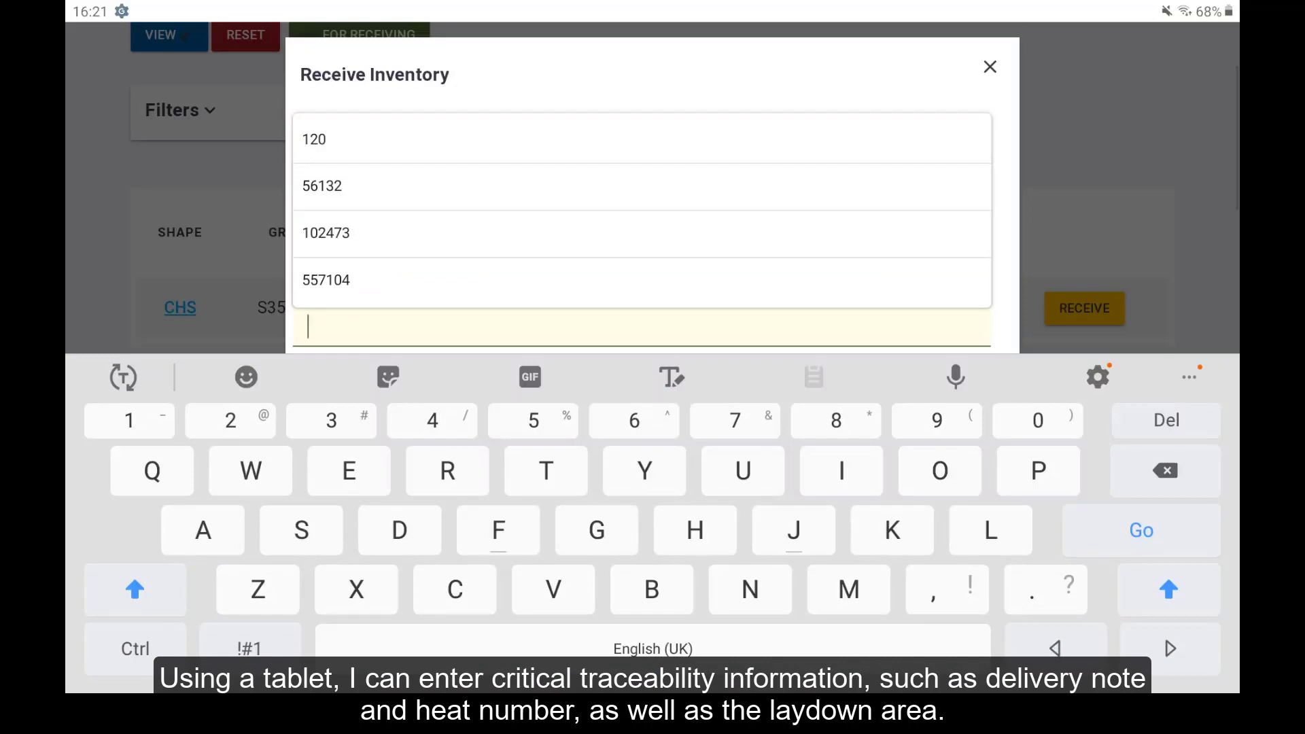
type("390121")
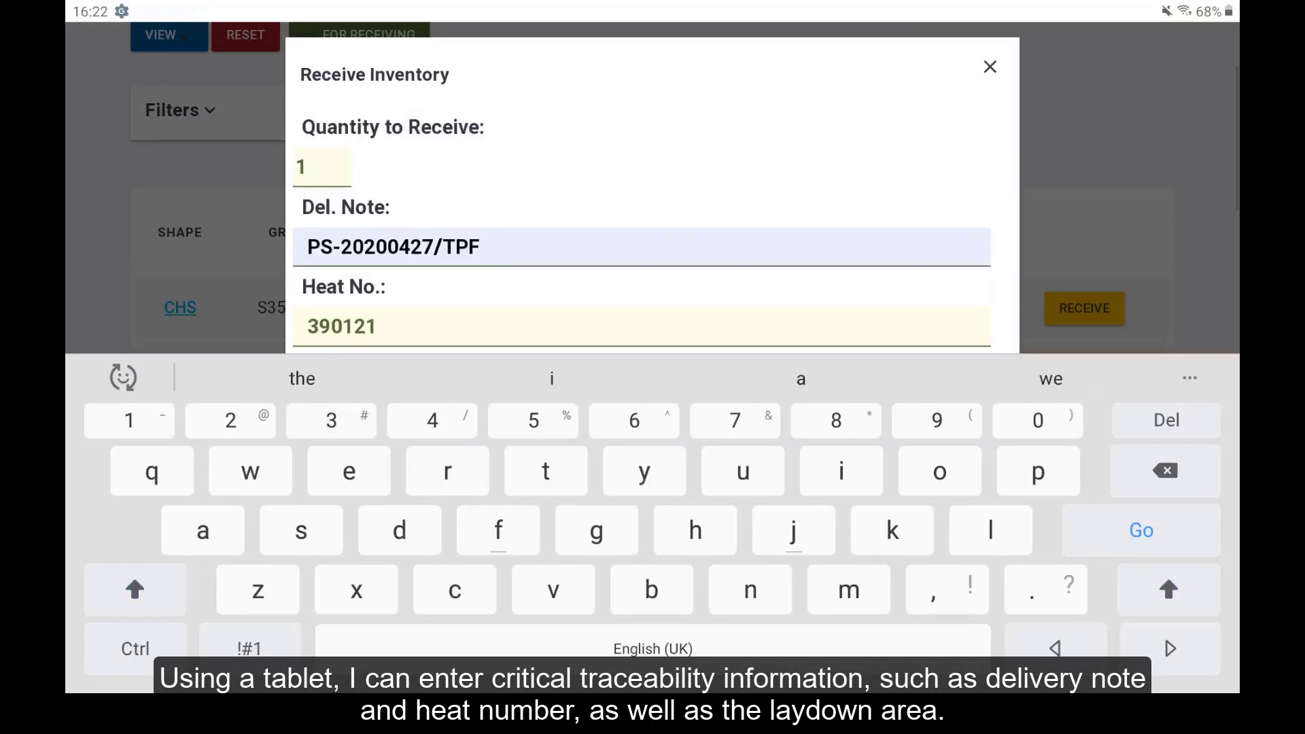
key("Return")
- Store the bar at Yard, secondary location H1, and confirm receiving it into stock
left_click(349, 408)
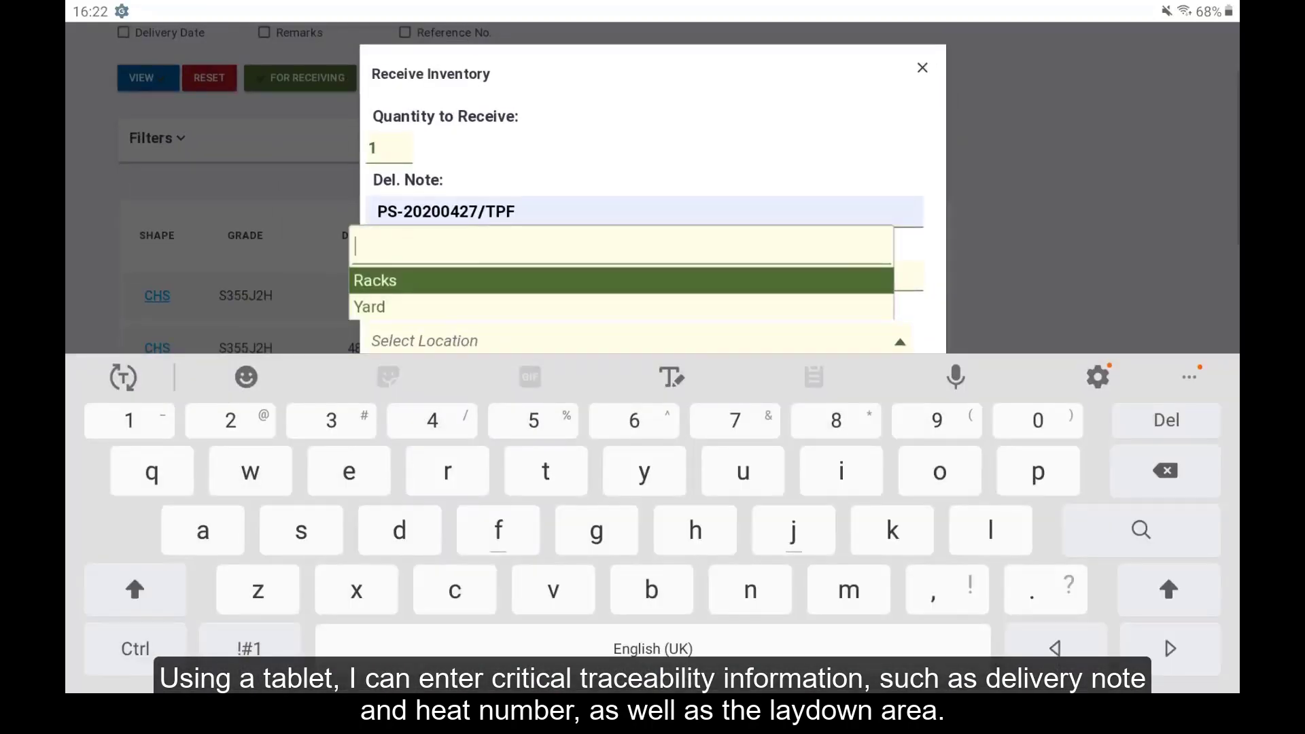
left_click(369, 307)
left_click(315, 501)
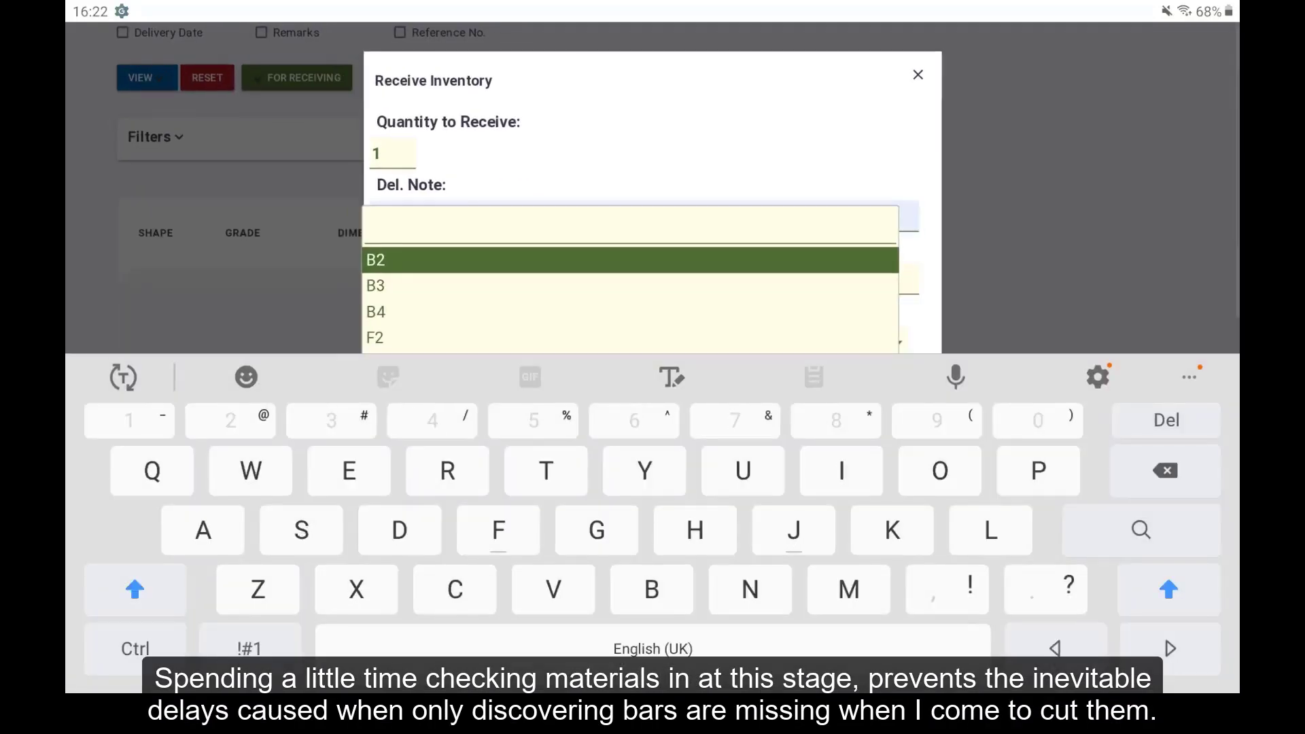
type("H1")
key("Return")
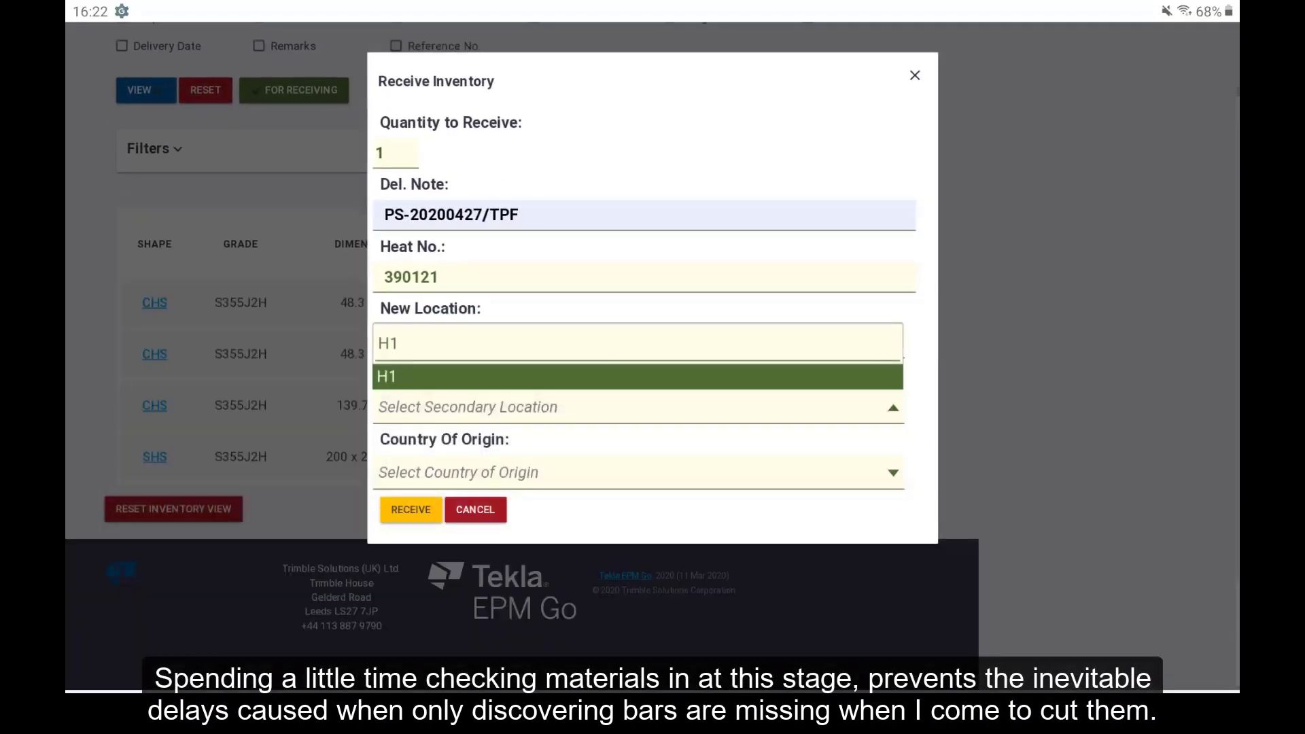
left_click(637, 376)
left_click(410, 510)
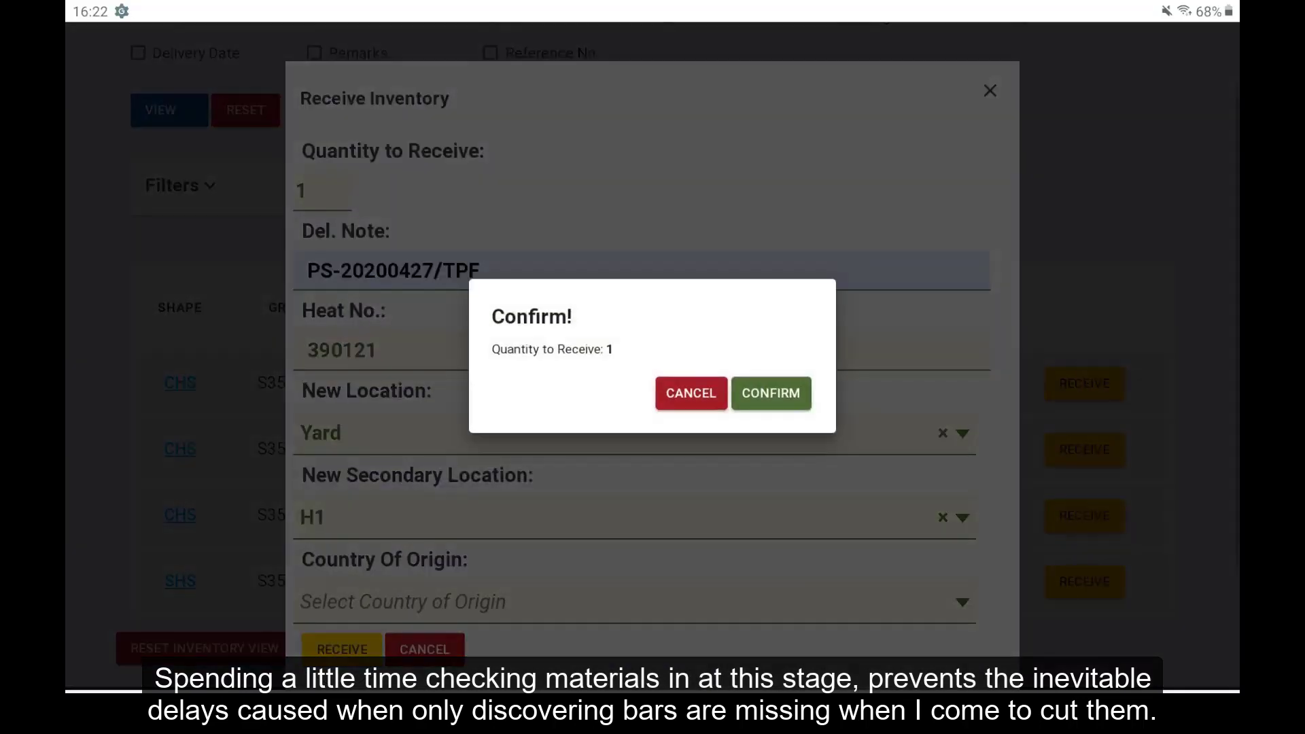
left_click(773, 390)
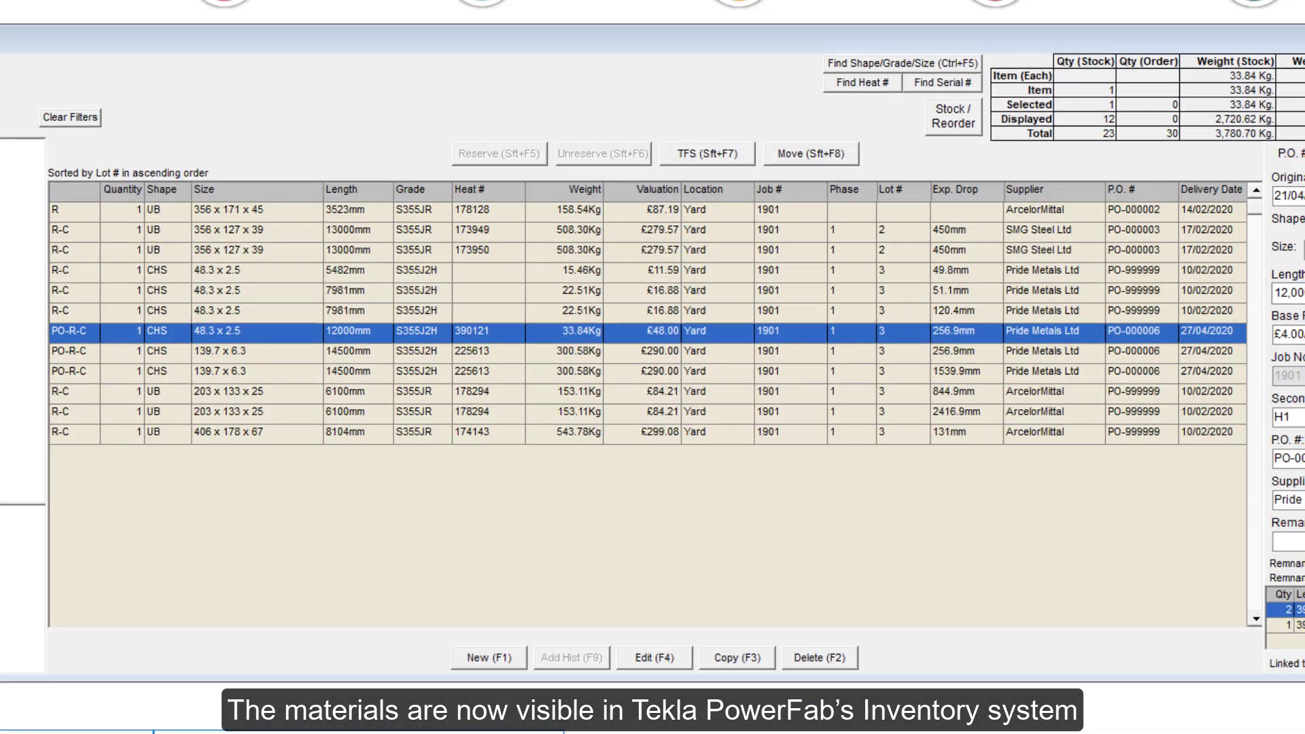
left_click(72, 41)
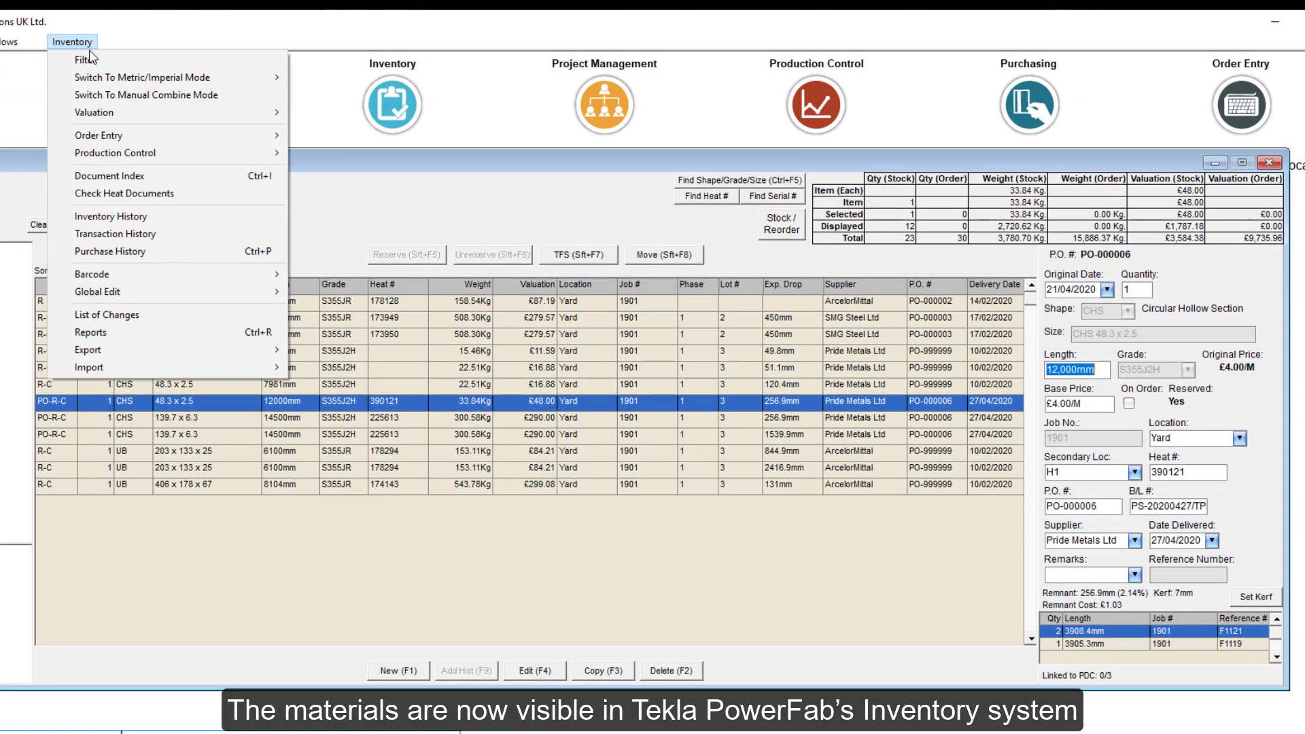
- Attach the heat 390121 certificate PDF from the PO-000006 Test Certs folder to the bar
left_click(112, 193)
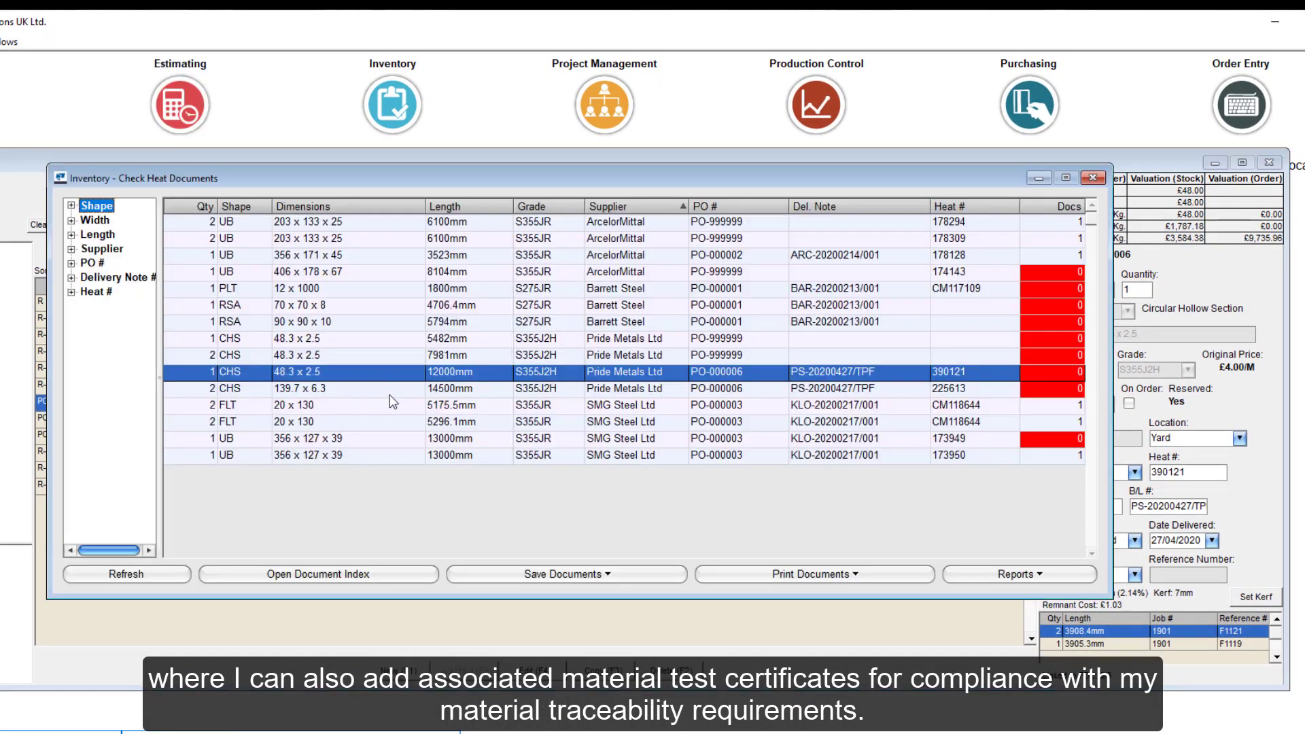
left_click(403, 574)
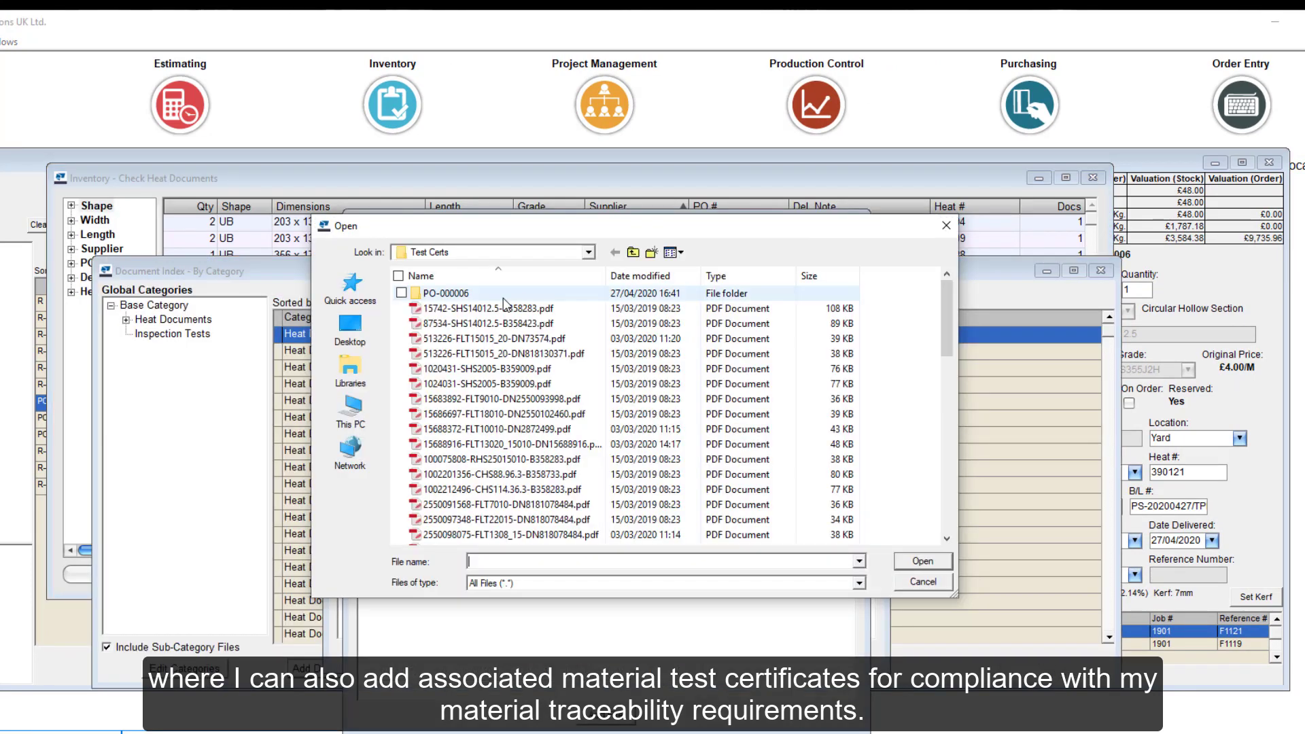
double_click(505, 299)
left_click(511, 355)
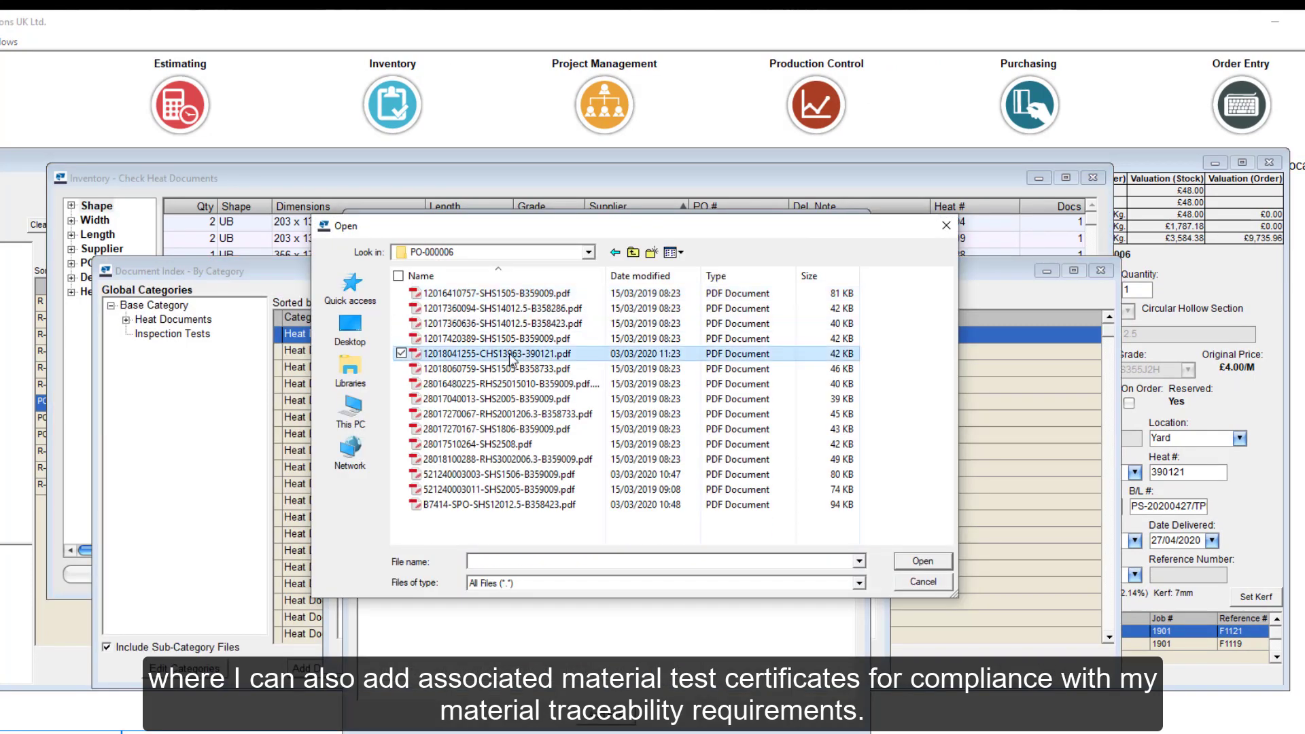
double_click(512, 355)
left_click(126, 573)
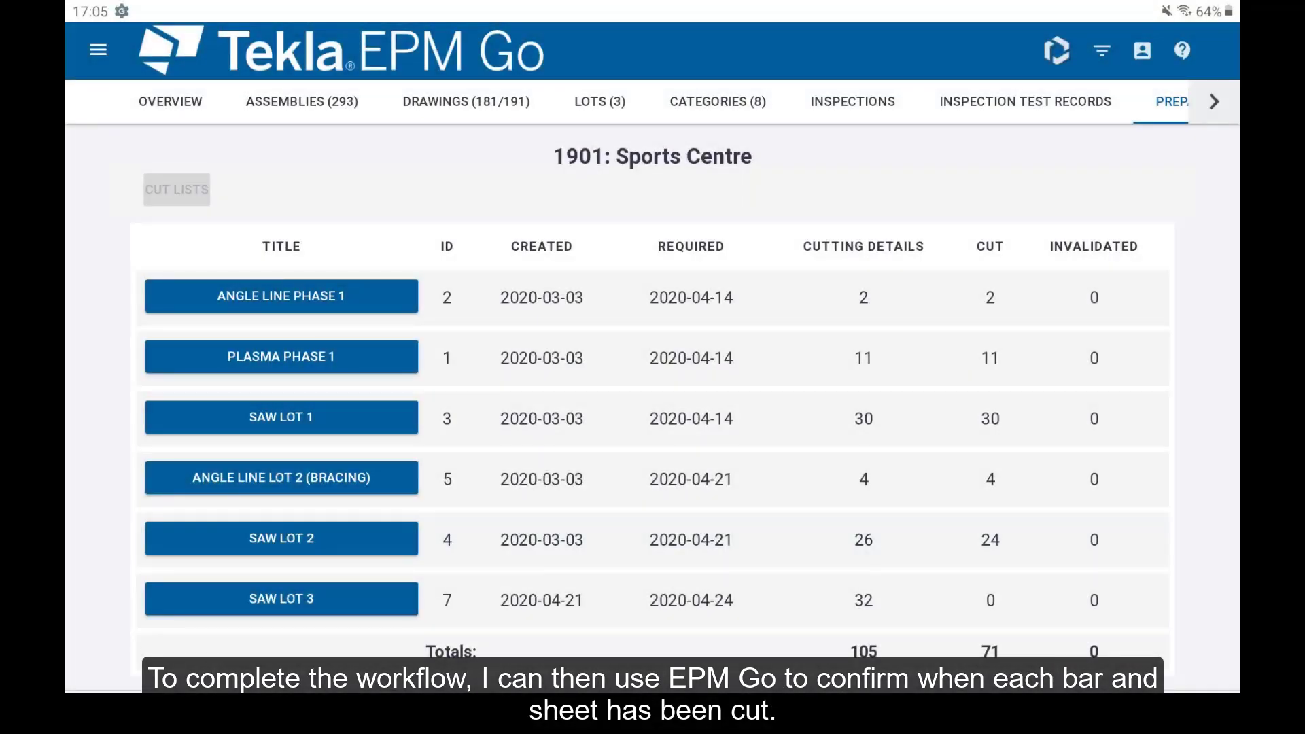
- Open SAW LOT 3 and start recording the cut for the second 139.7 x 6.3 CHS bar
left_click(283, 597)
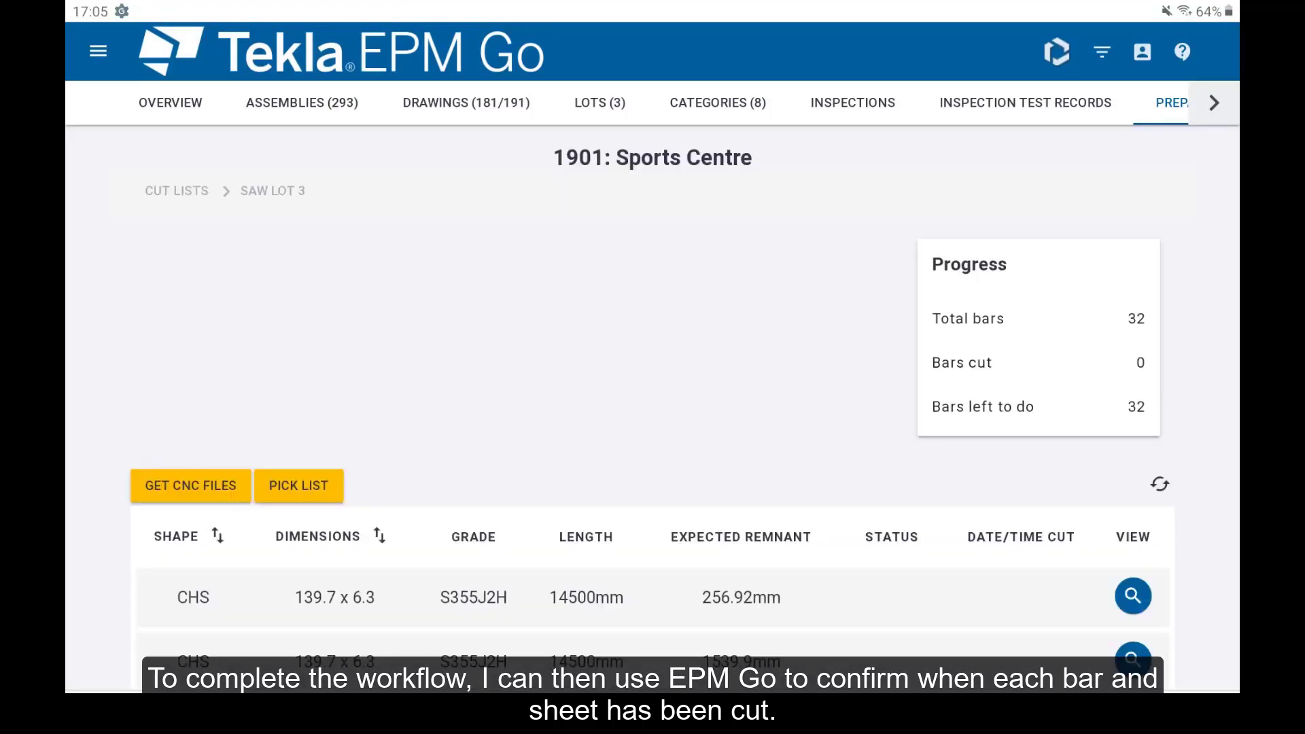
scroll(652, 373, "down", 5)
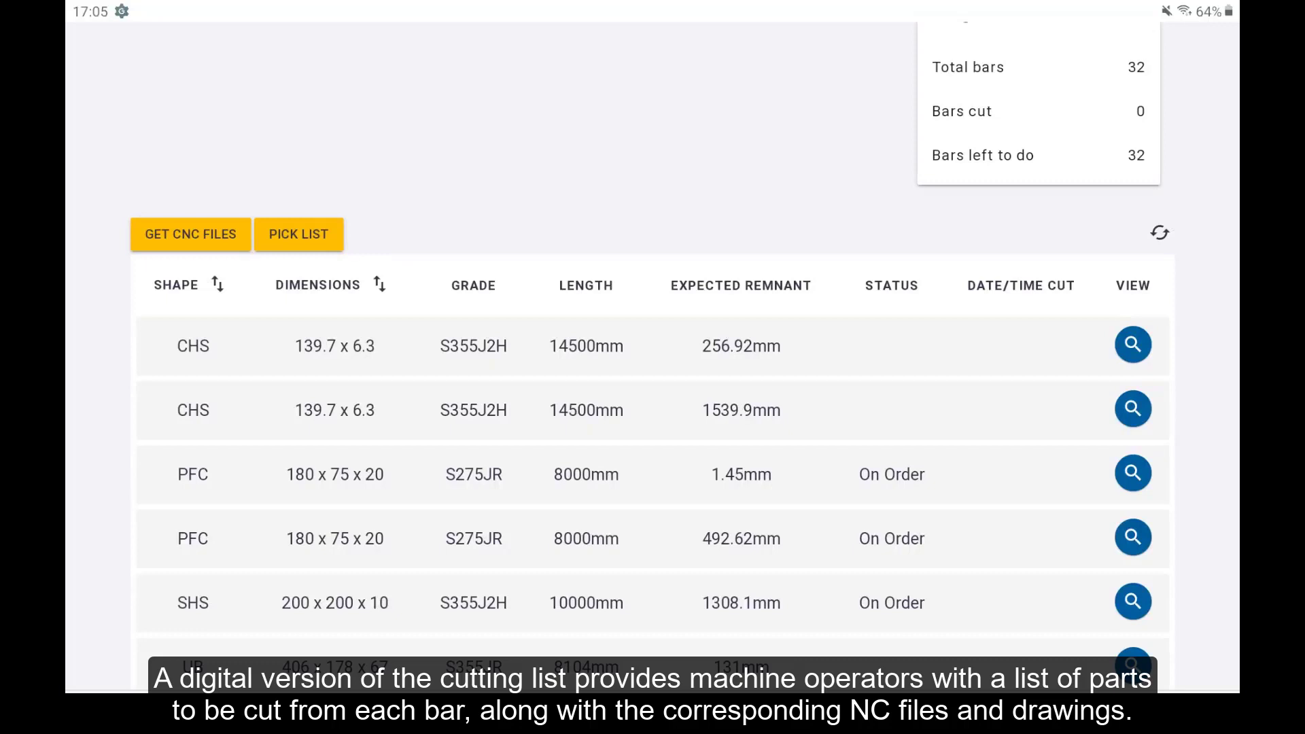
left_click(1133, 409)
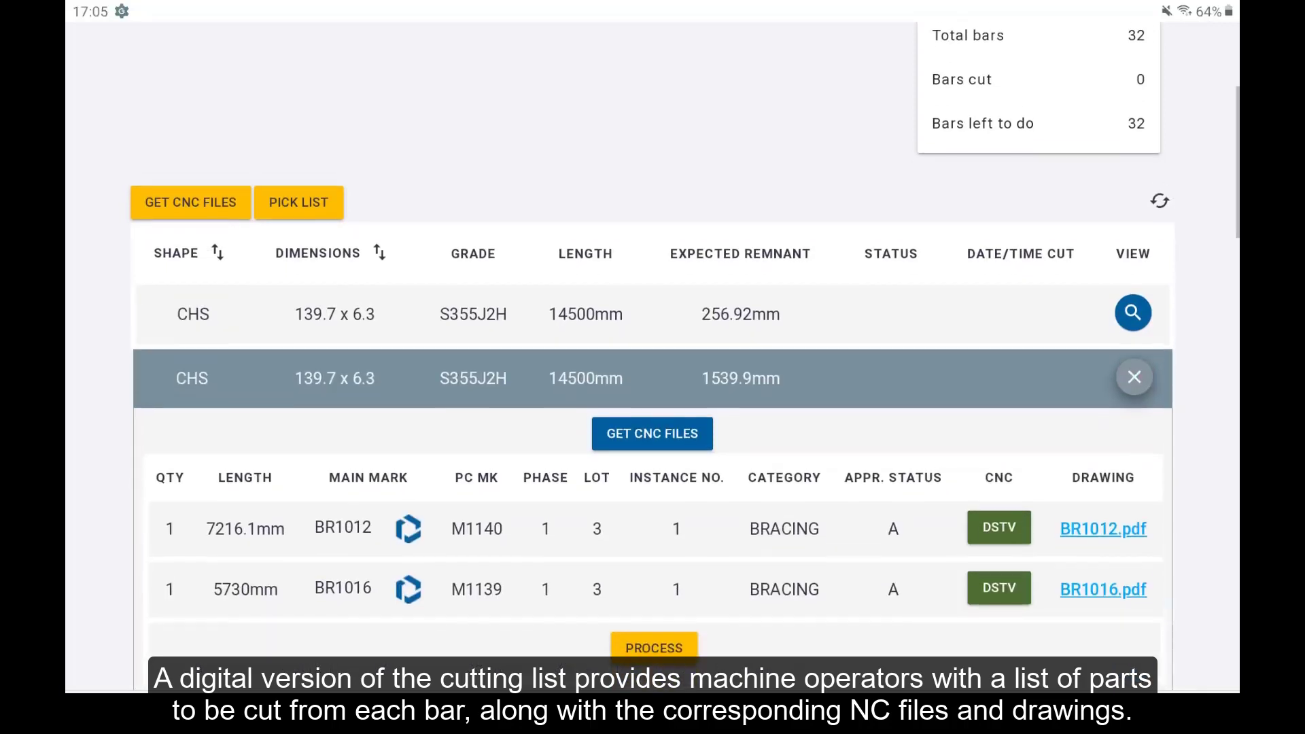
left_click(652, 602)
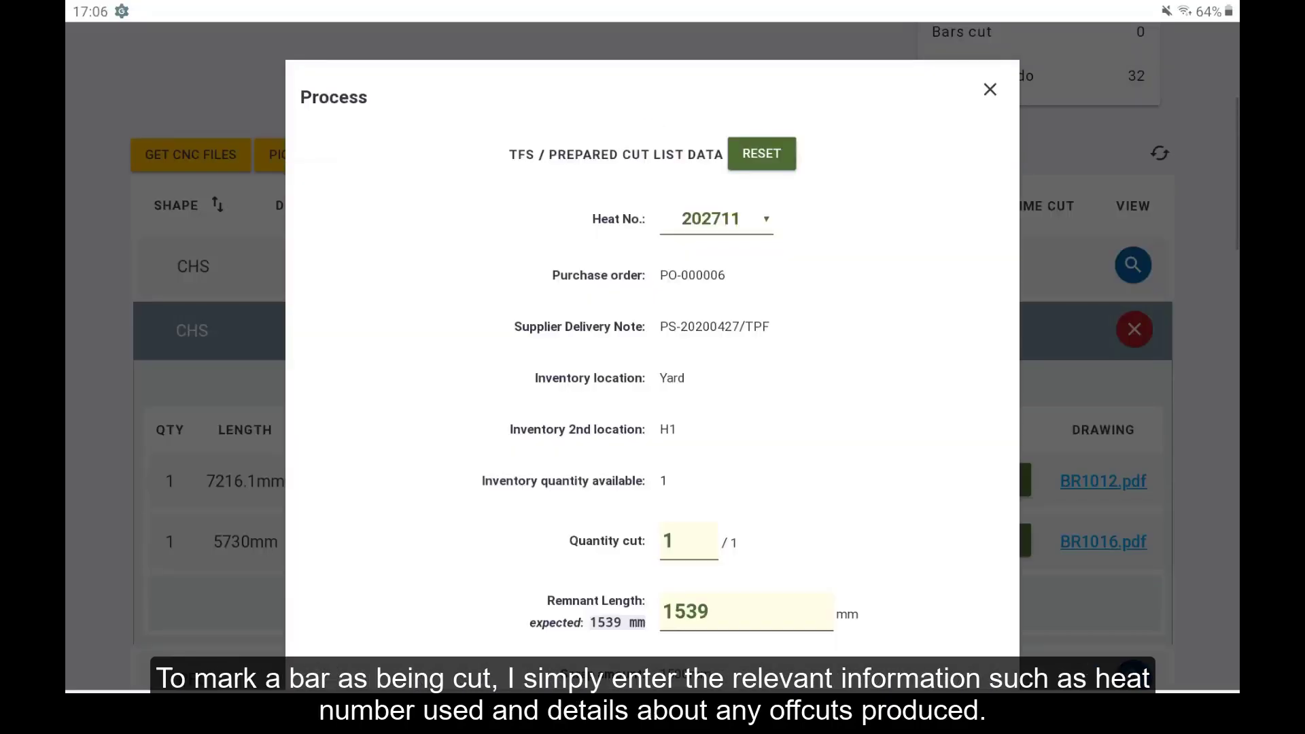
- Cut the 139.7 x 6.3 CHS bar from heat 202711, returning a 1539mm remnant to Yard H1
left_click(765, 218)
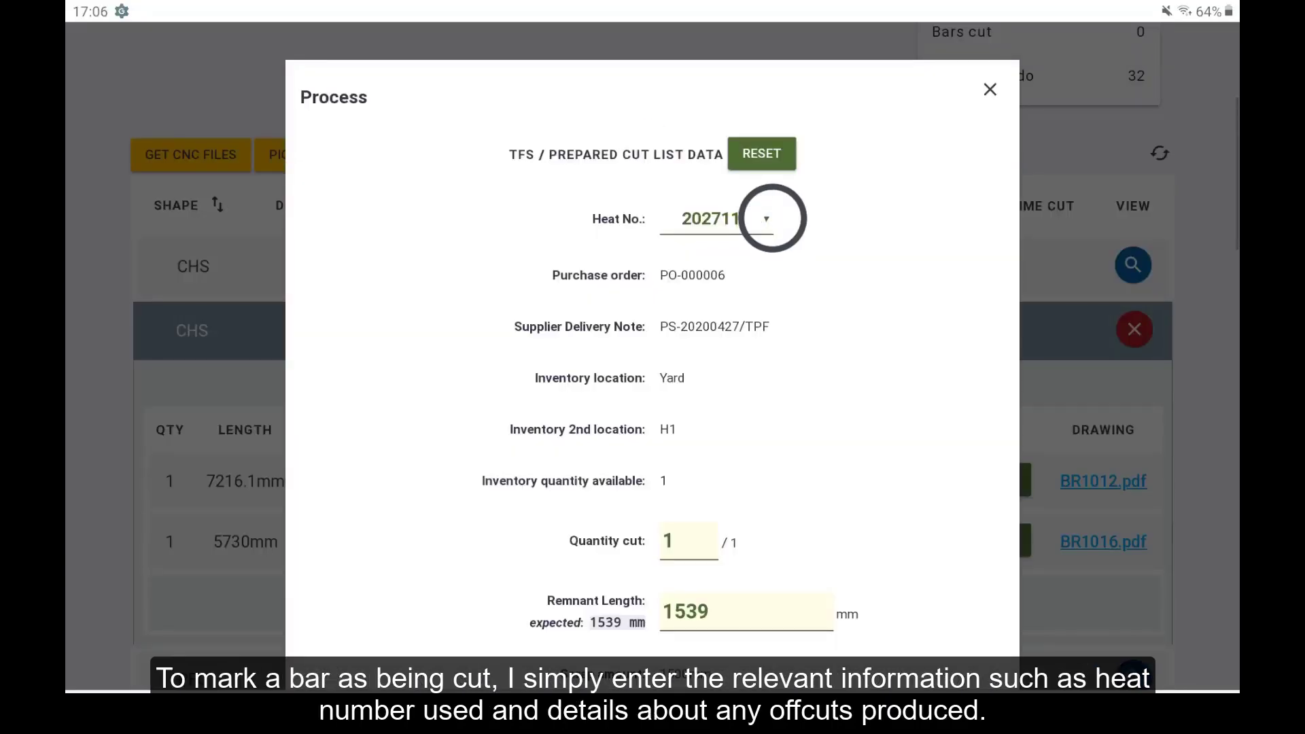
left_click(693, 261)
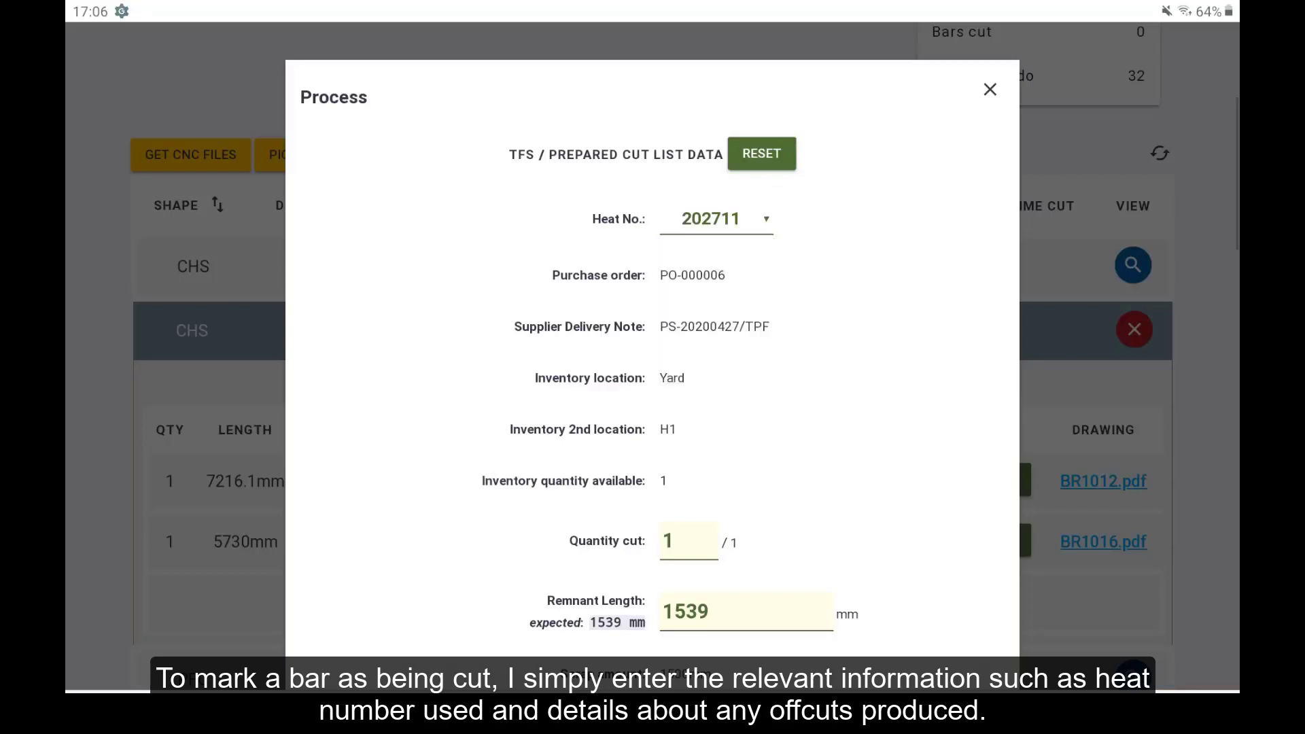
scroll(653, 367, "down", 5)
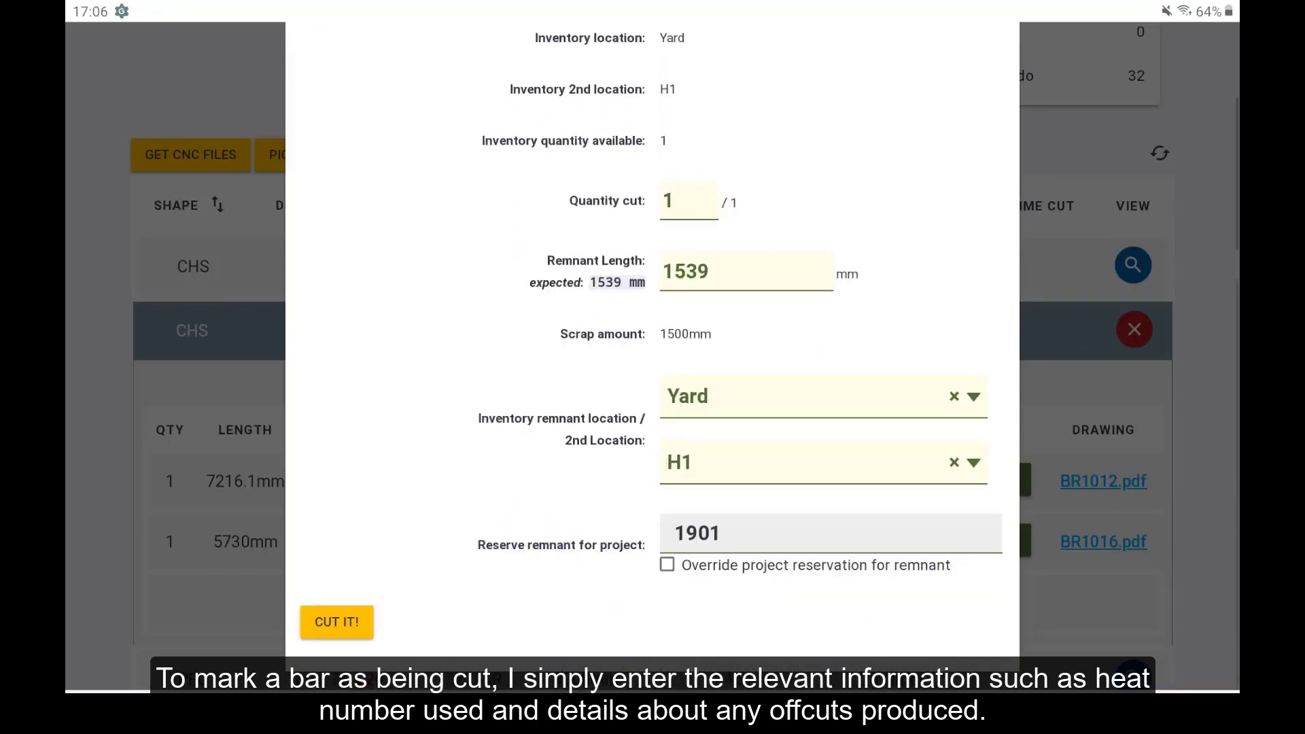
left_click(336, 622)
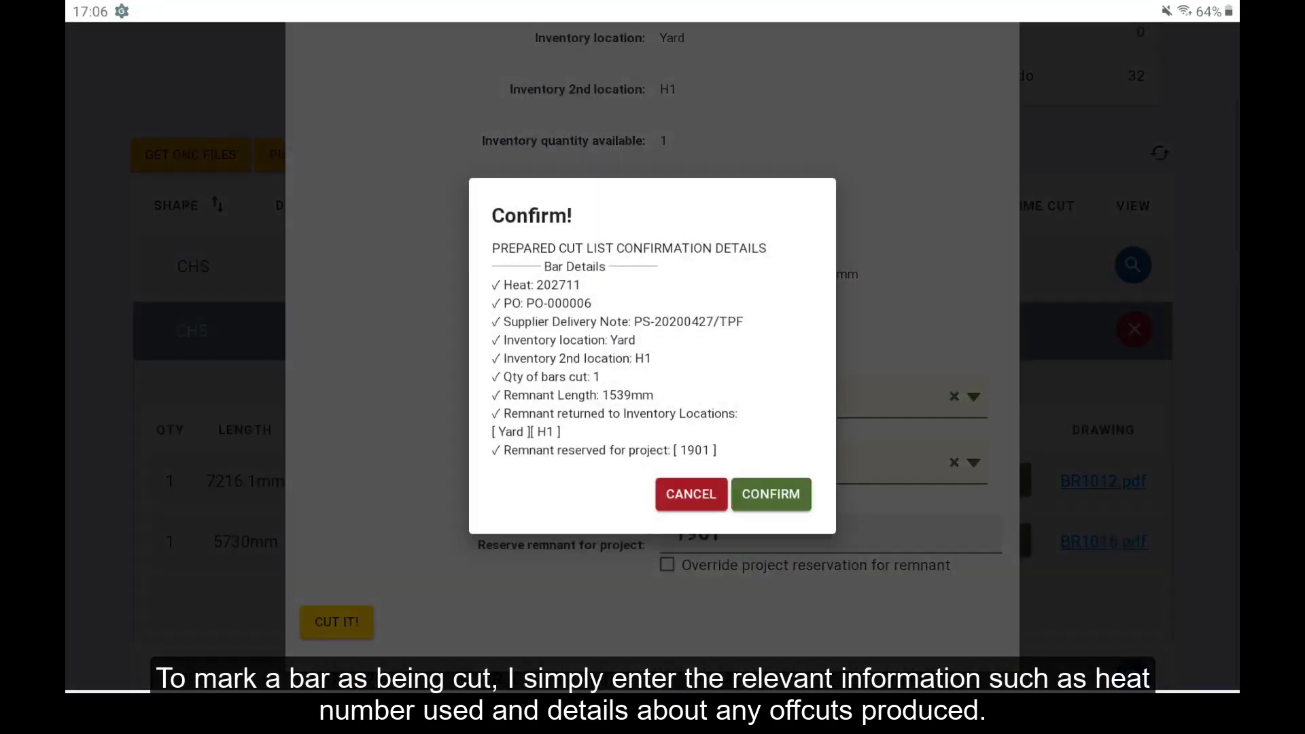
left_click(769, 492)
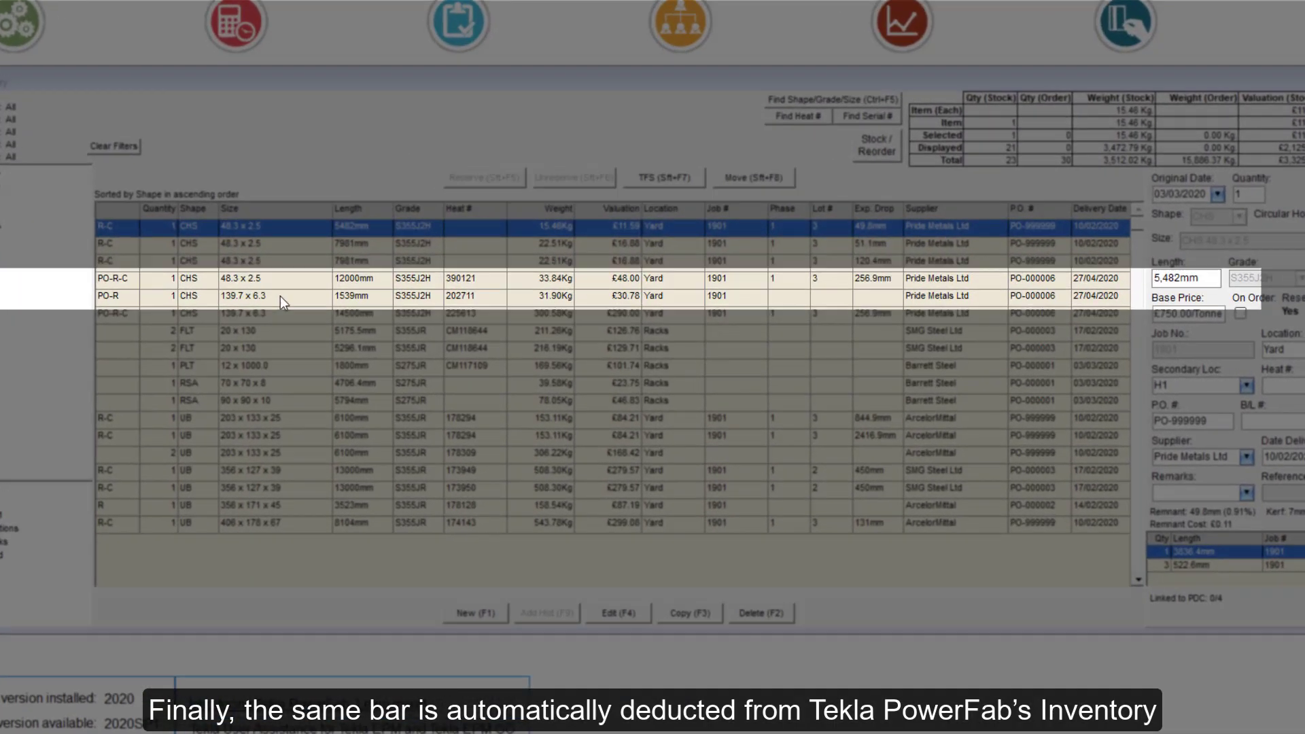
- Open the PO-R 139.7 x 6.3 CHS 1539mm remnant row in Inventory to view its details
left_click(281, 296)
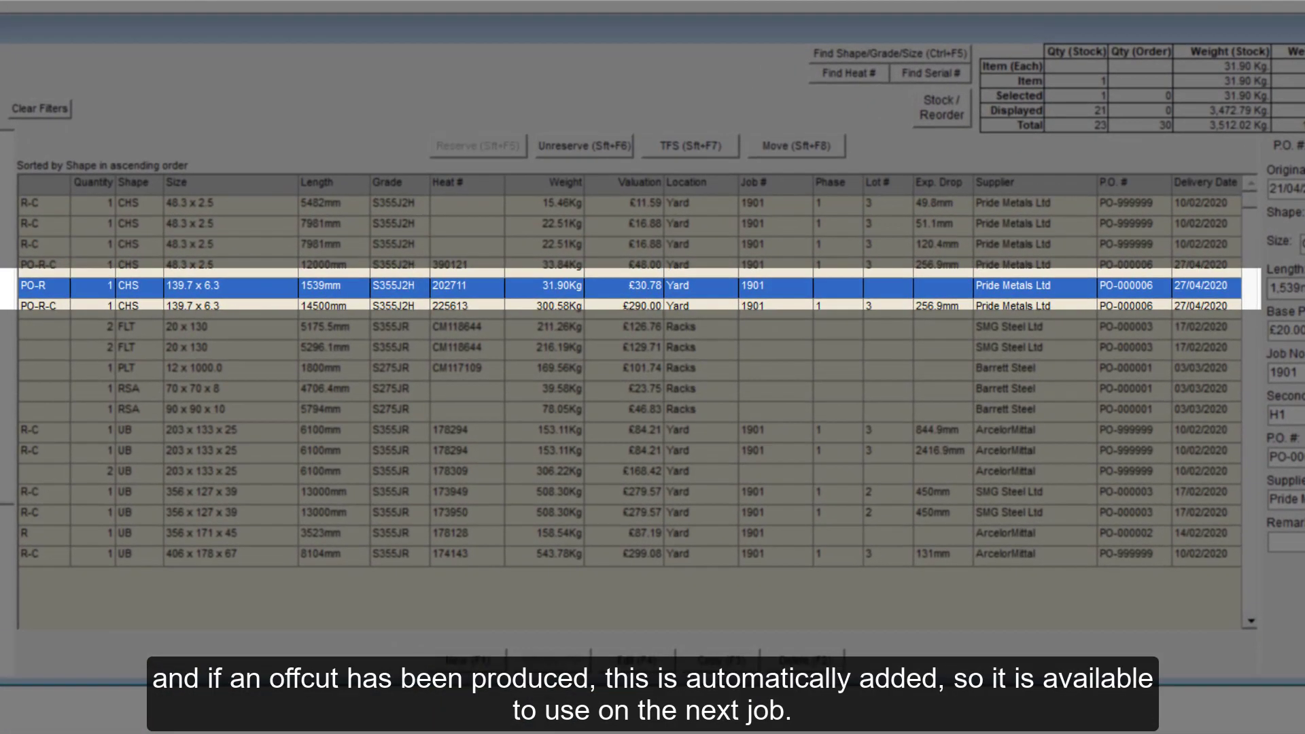